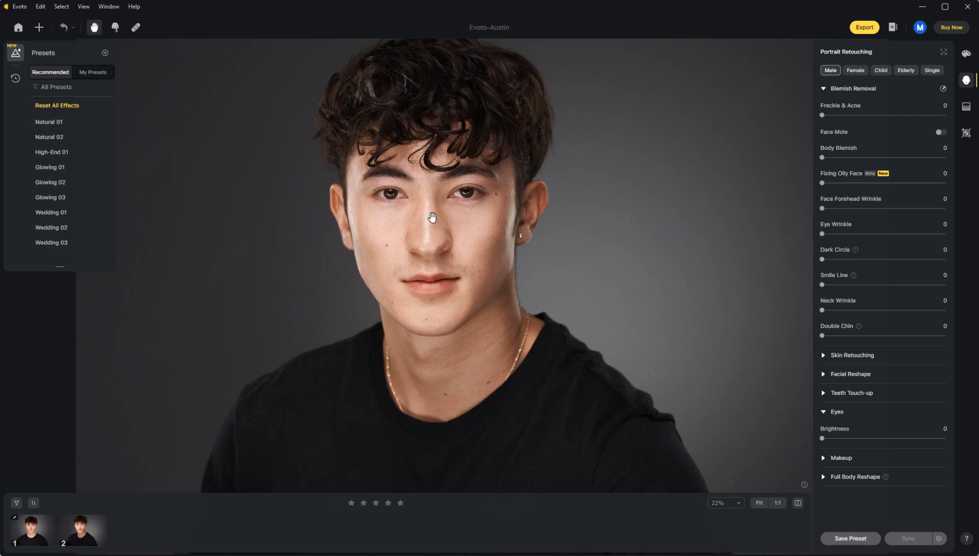
Apply the Natural 01 portrait preset to the photo.
scroll(432, 218, "up", 3)
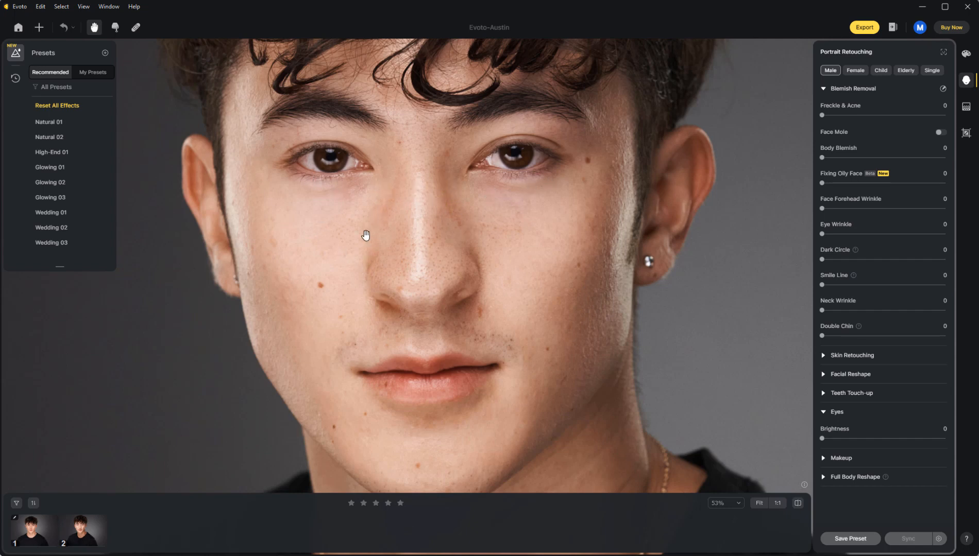
scroll(385, 235, "up", 3)
scroll(385, 236, "down", 8)
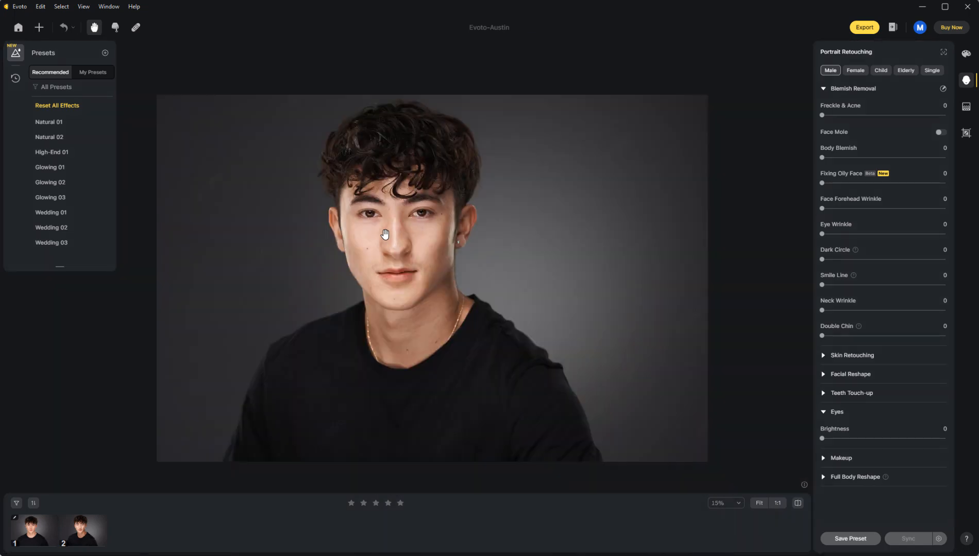
scroll(428, 186, "up", 2)
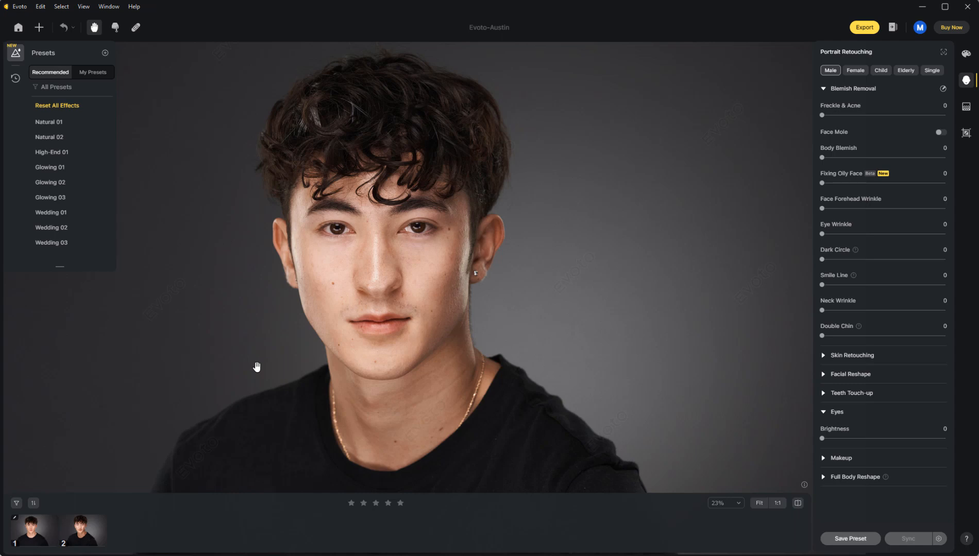
scroll(375, 203, "up", 2)
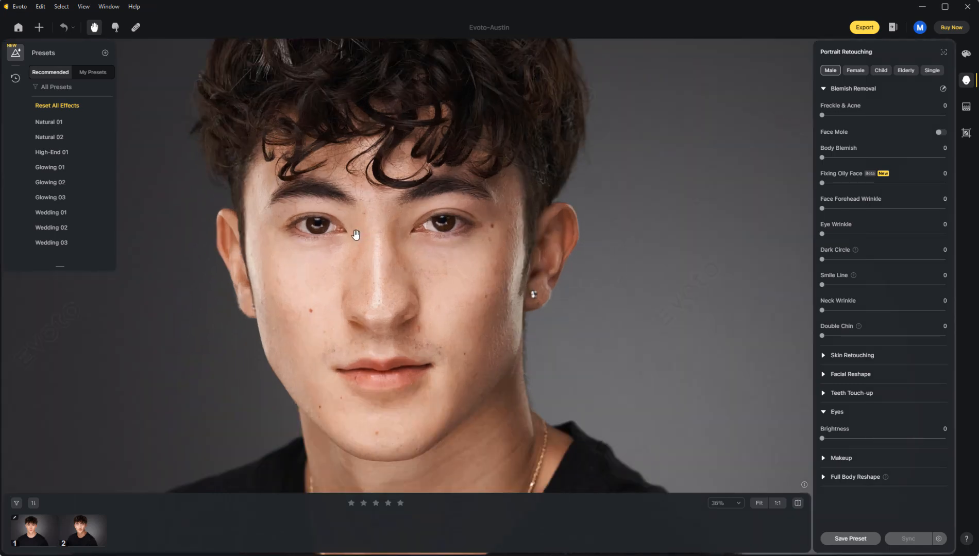
left_click_drag(352, 231, 416, 214)
scroll(412, 215, "down", 3)
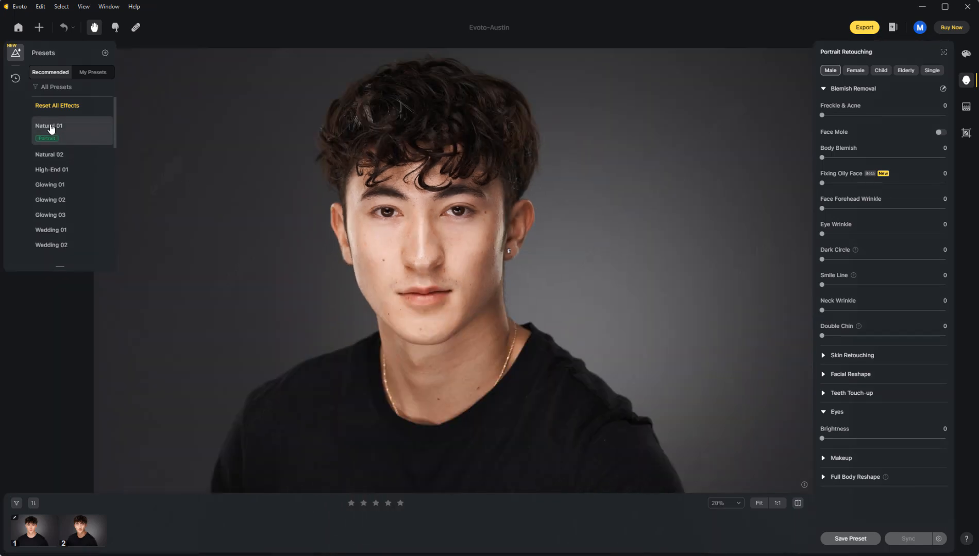
left_click(51, 129)
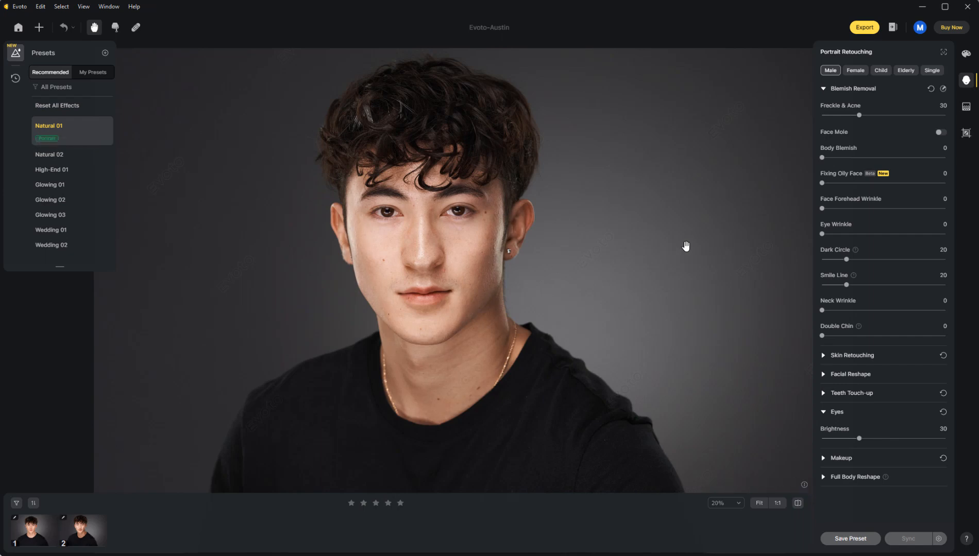
Set Freckle & Acne to 34 and slightly raise the eye Brightness.
scroll(416, 215, "up", 3)
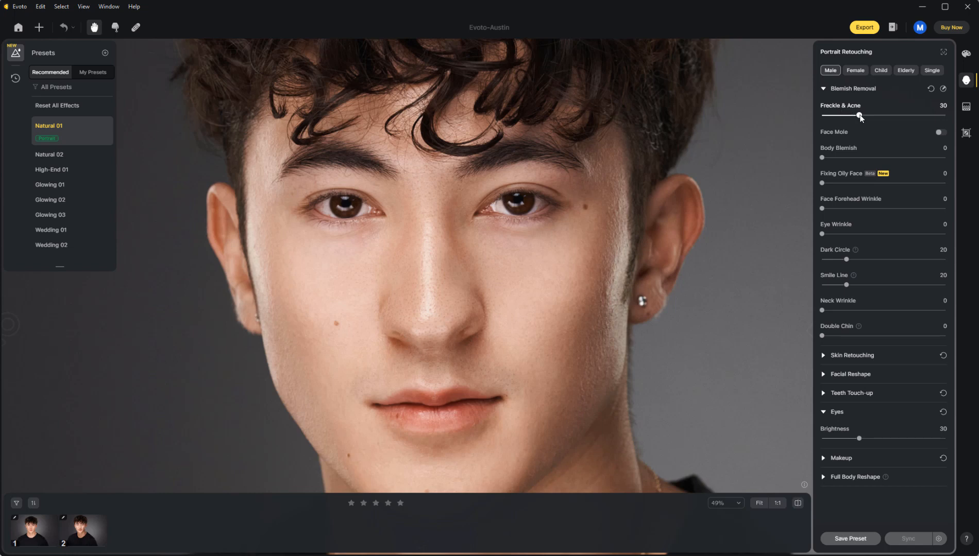
left_click_drag(858, 115, 865, 116)
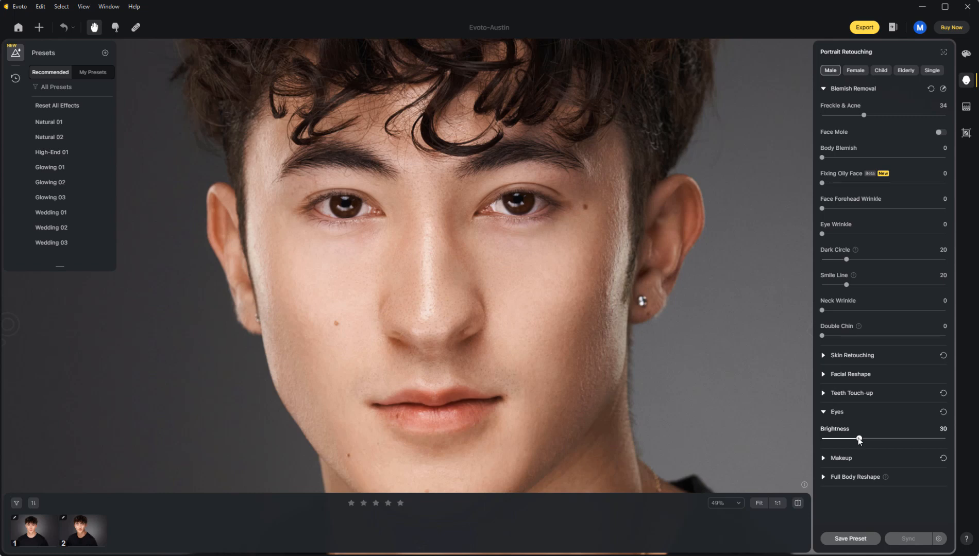
left_click_drag(858, 438, 865, 438)
Under Skin Retouching, set Smooth Face Skin (Dodge & Burn) to 42 and Face Skin Smoothing to 4.
left_click(823, 355)
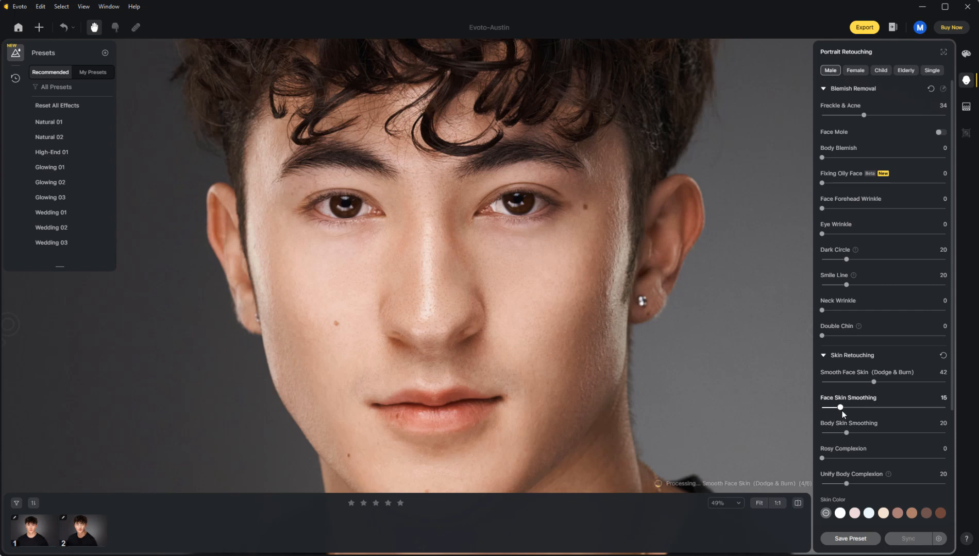
left_click_drag(842, 411, 834, 413)
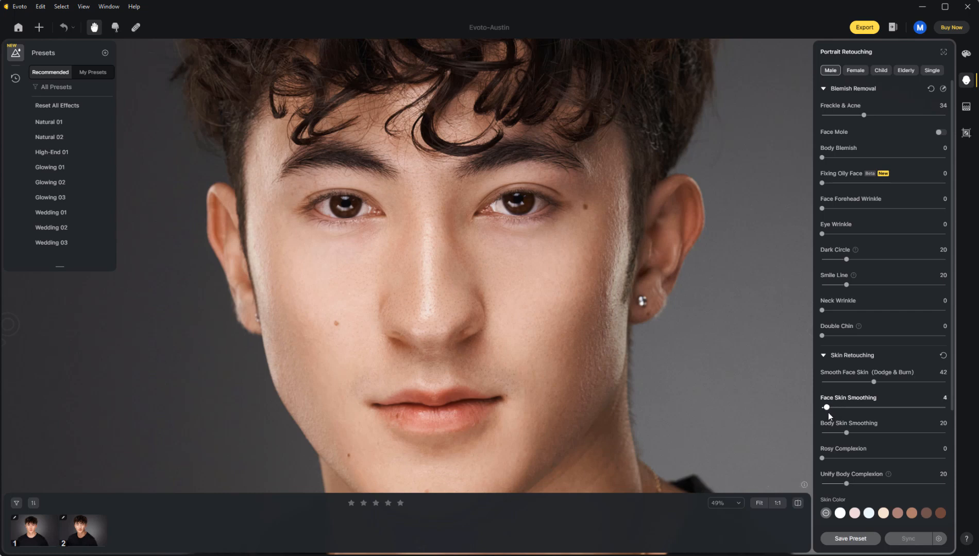
scroll(859, 422, "down", 1)
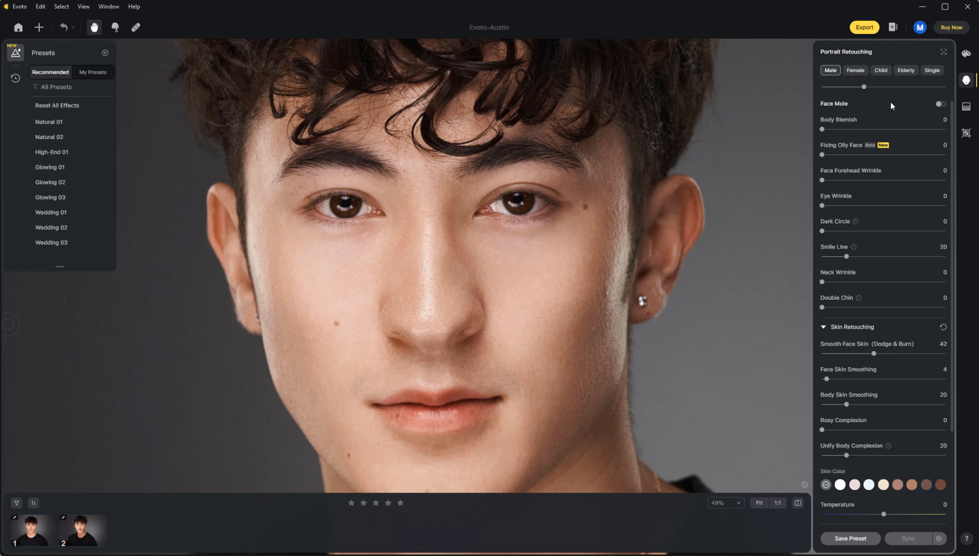
With the Spot Healing Brush, remove the flyaway hairs along the hair outline above the ear with the visible stud.
left_click(136, 27)
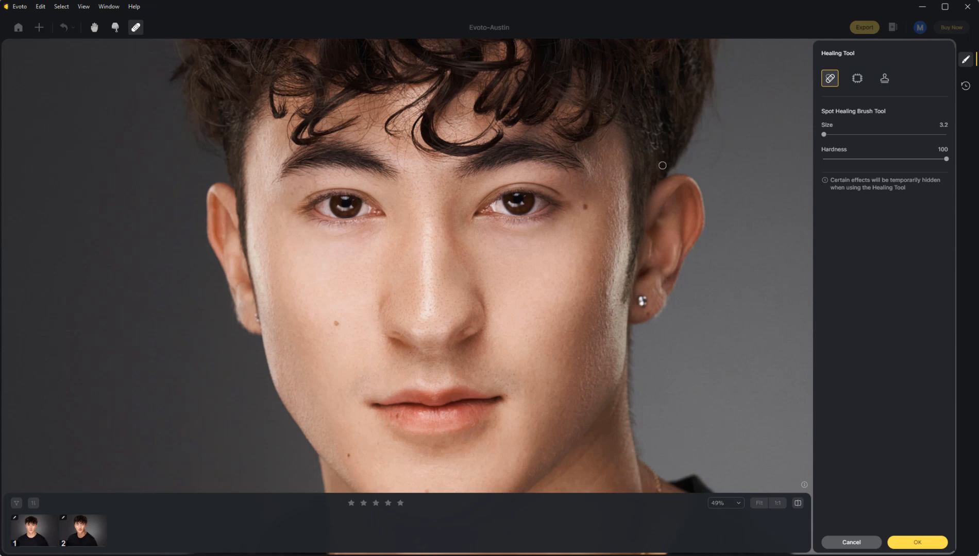
scroll(662, 166, "up", 5)
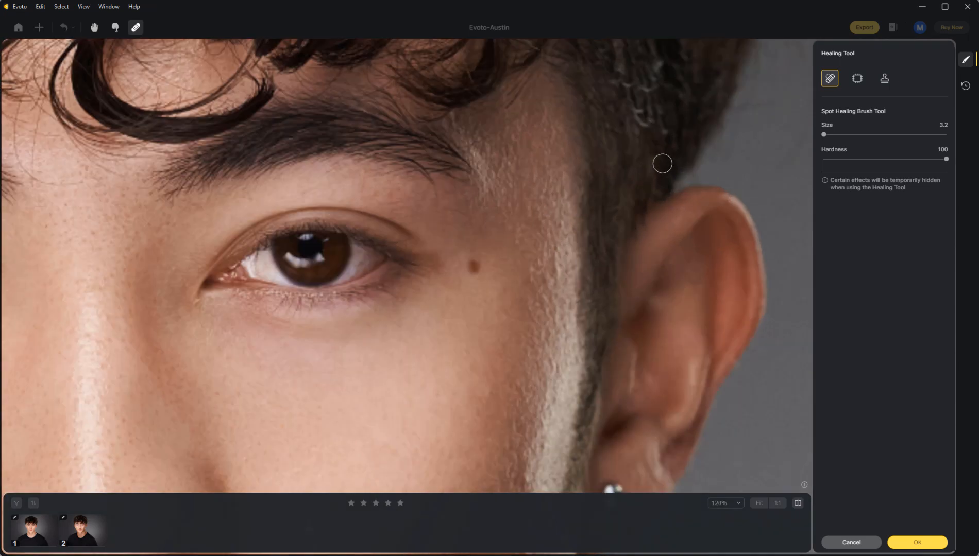
key("space")
mouse_move(640, 136)
left_mouse_down()
mouse_move(529, 162)
mouse_move(380, 251)
left_mouse_up()
mouse_move(519, 278)
left_mouse_down()
mouse_move(547, 268)
mouse_move(555, 198)
mouse_move(555, 165)
mouse_move(541, 142)
mouse_move(513, 229)
left_mouse_up()
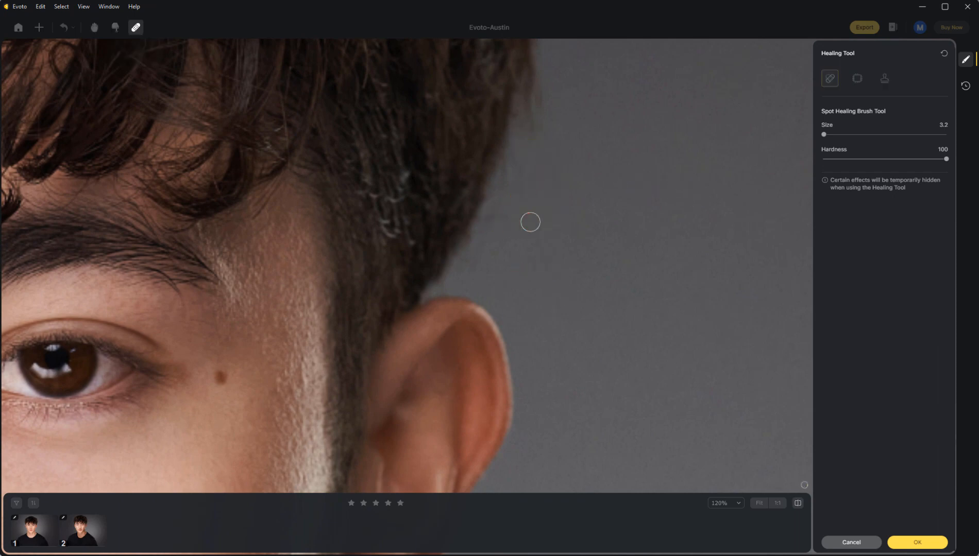
key("space")
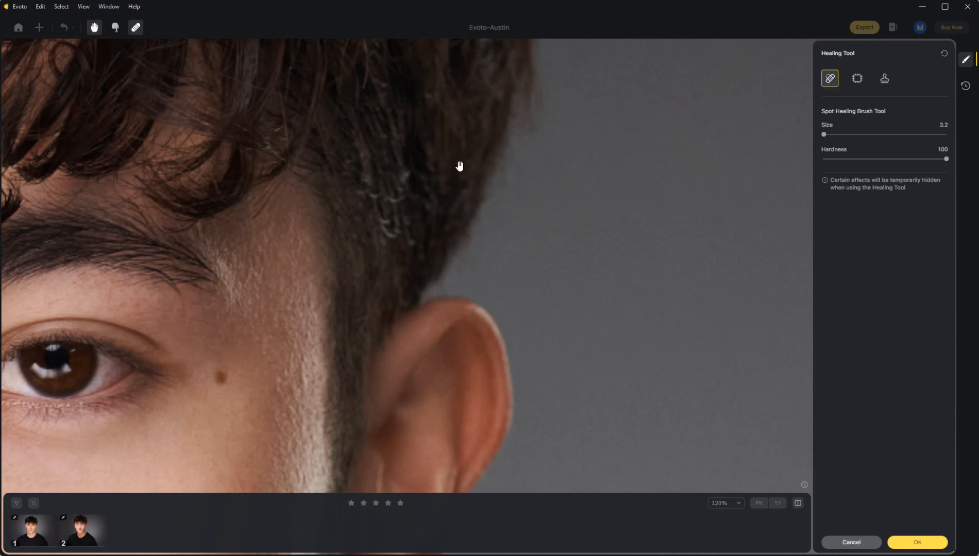
mouse_move(460, 164)
left_mouse_down()
mouse_move(467, 291)
mouse_move(454, 389)
mouse_move(463, 407)
left_mouse_up()
mouse_move(537, 382)
left_mouse_down()
mouse_move(526, 297)
mouse_move(534, 345)
left_mouse_up()
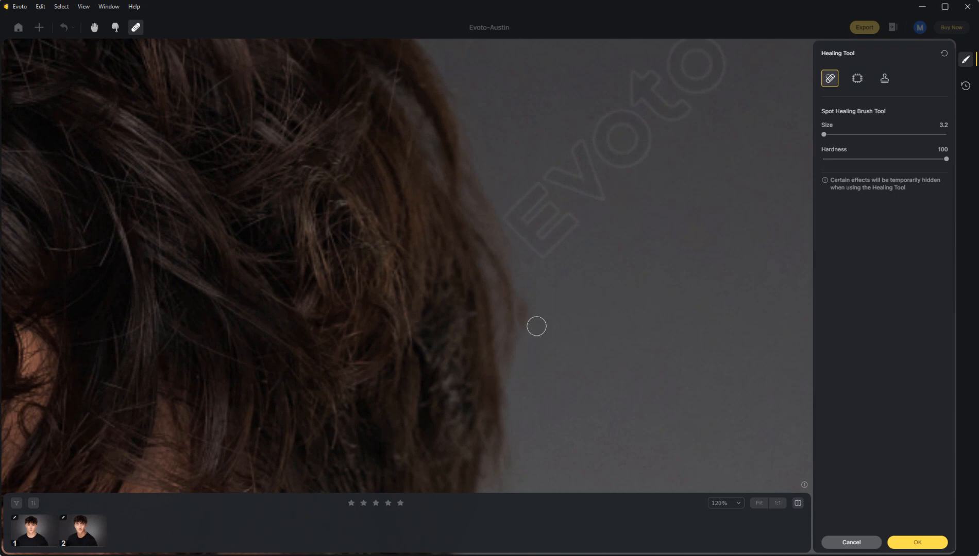
left_click(525, 306)
Heal the flyaway hairs against the backdrop along the crown, down to the stud-ear side of the head.
key("space")
mouse_move(405, 271)
left_mouse_down()
mouse_move(670, 410)
mouse_move(507, 433)
mouse_move(535, 512)
left_mouse_up()
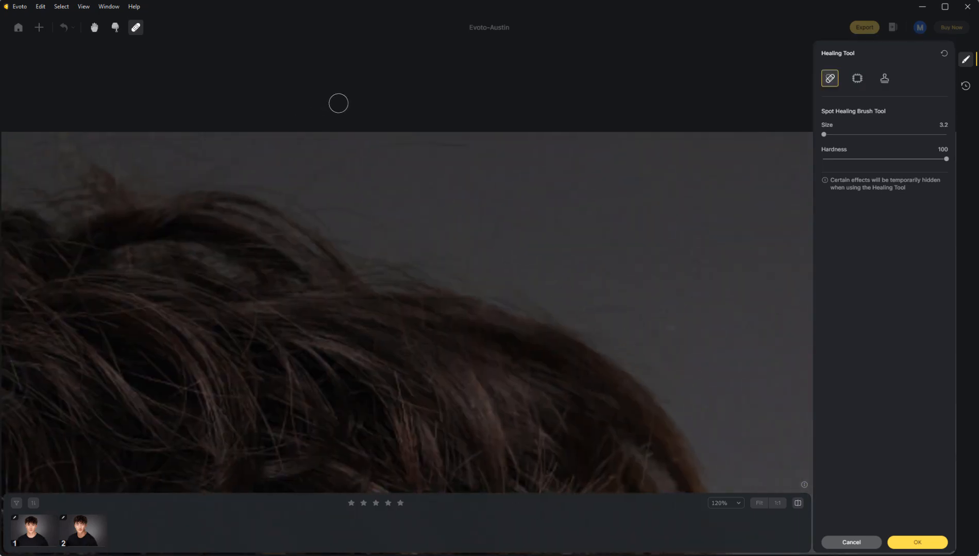
left_click_drag(478, 145, 420, 144)
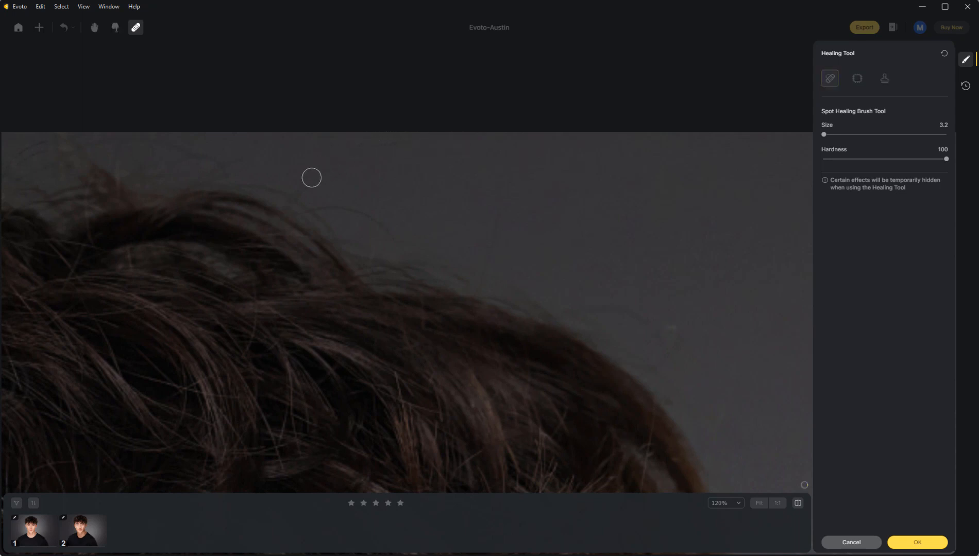
left_click_drag(306, 183, 392, 148)
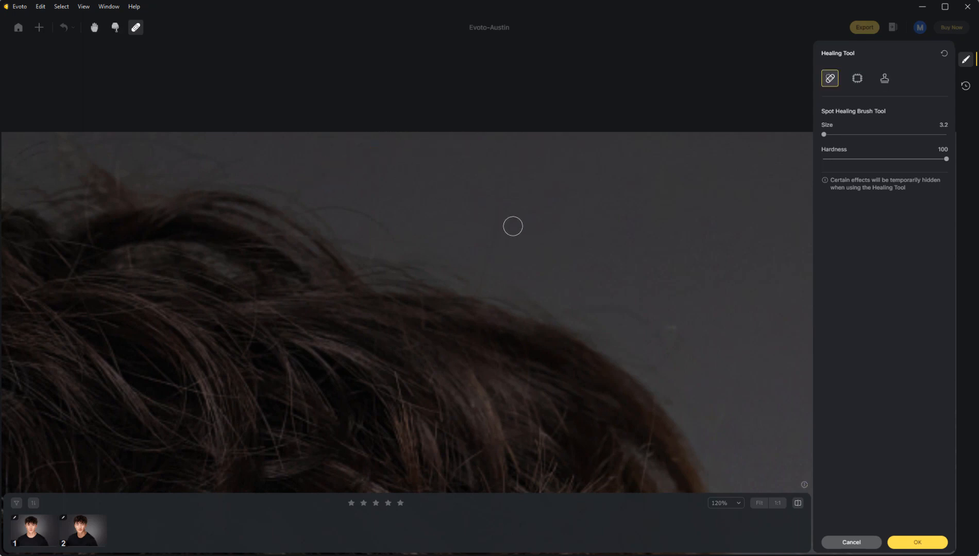
left_click_drag(508, 224, 485, 288)
left_click_drag(310, 164, 311, 164)
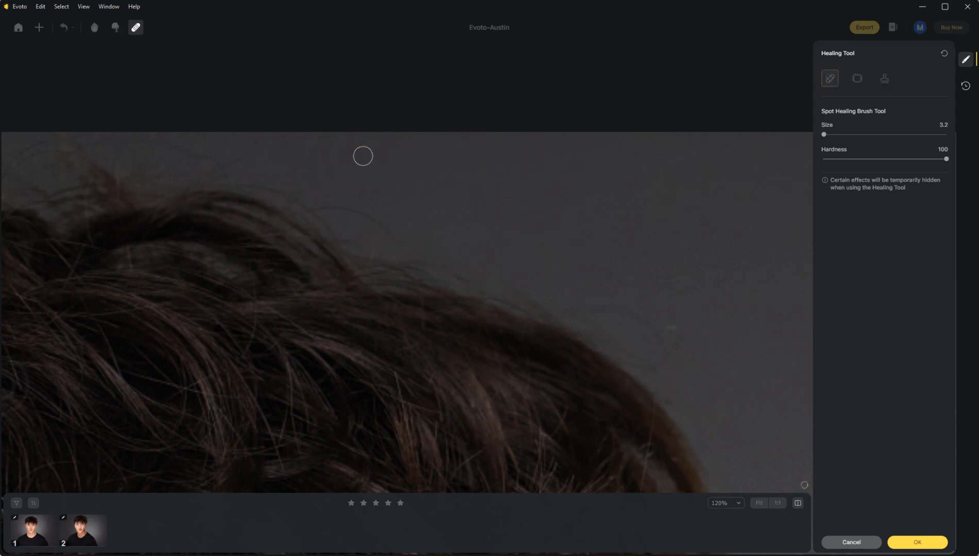
key("space")
left_click_drag(450, 222, 495, 228)
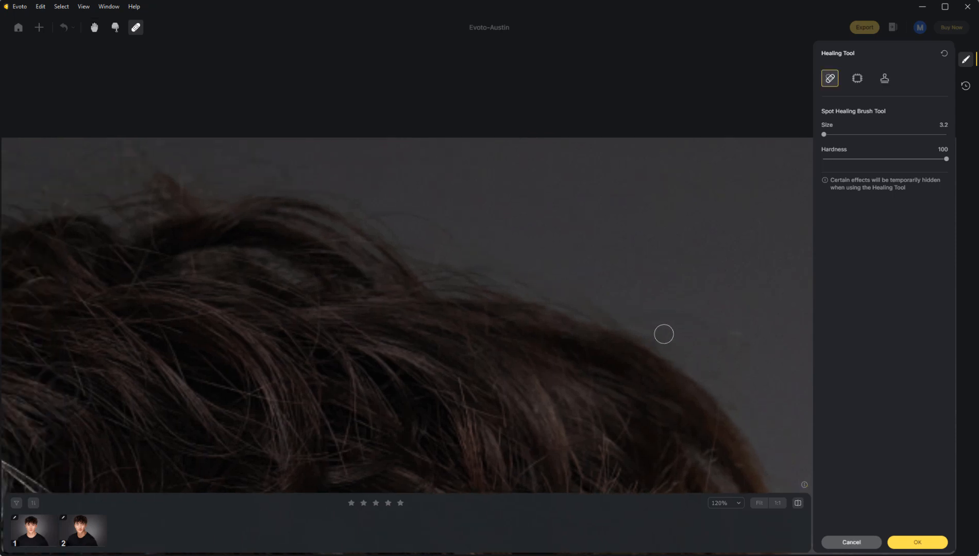
mouse_move(637, 312)
left_mouse_down()
mouse_move(739, 332)
mouse_move(746, 342)
mouse_move(724, 367)
left_mouse_up()
left_click(727, 346)
Heal the flyaway hairs against the backdrop along the opposite side of the crown.
key("space")
left_click_drag(496, 236, 842, 257)
left_click_drag(412, 254, 686, 220)
mouse_move(286, 252)
left_mouse_down()
mouse_move(330, 241)
mouse_move(332, 254)
left_mouse_up()
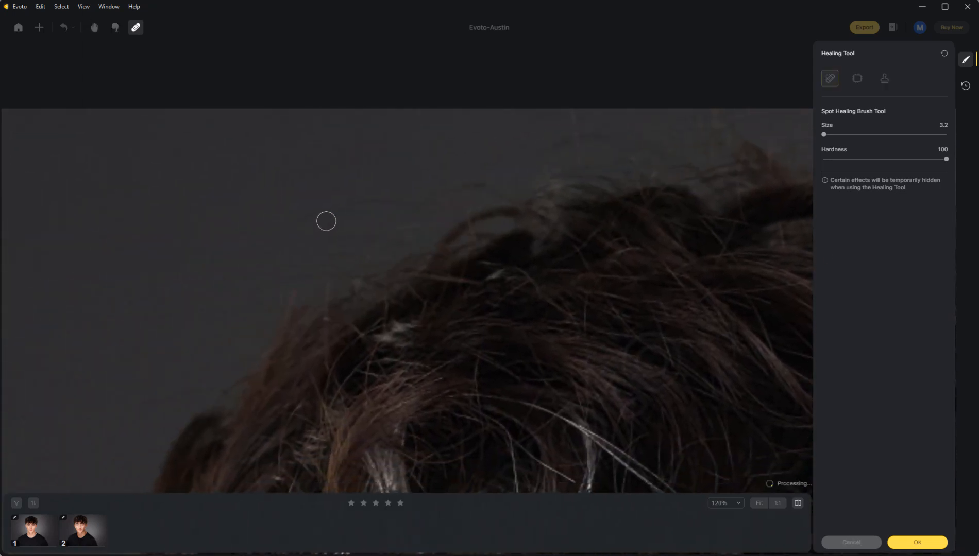
left_click(382, 198)
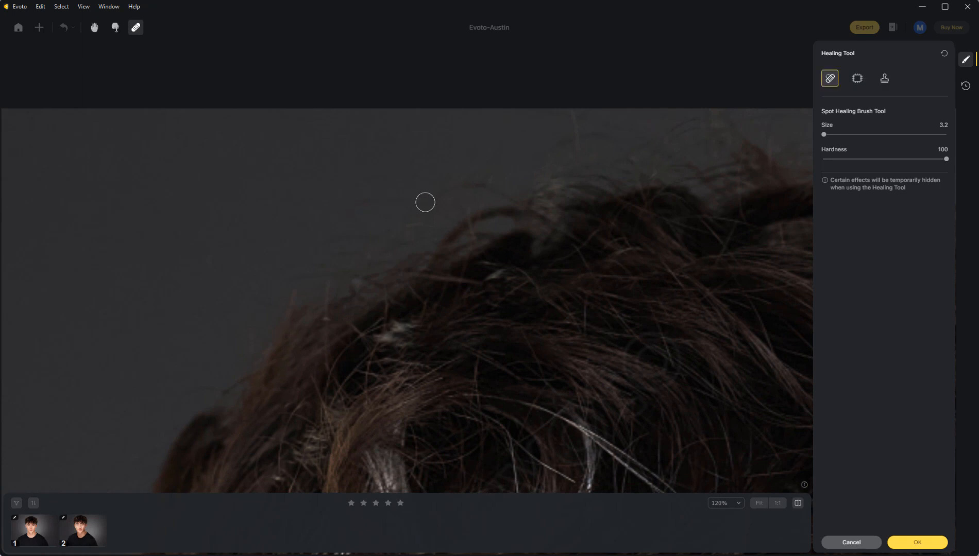
left_click(196, 256)
left_click_drag(245, 291, 282, 304)
Heal the bright white highlight clumps beside the large curl in the hair.
left_click_drag(422, 342, 502, 170)
mouse_move(334, 349)
left_mouse_down()
mouse_move(354, 255)
mouse_move(343, 242)
left_mouse_up()
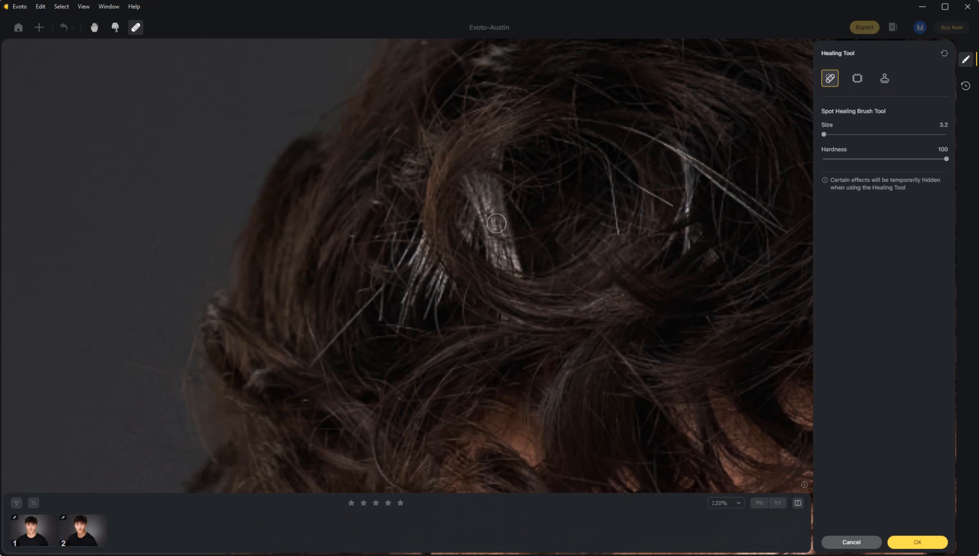
mouse_move(483, 190)
left_mouse_down()
mouse_move(497, 272)
mouse_move(494, 225)
mouse_move(521, 276)
mouse_move(488, 210)
mouse_move(489, 185)
mouse_move(500, 219)
mouse_move(467, 178)
left_mouse_up()
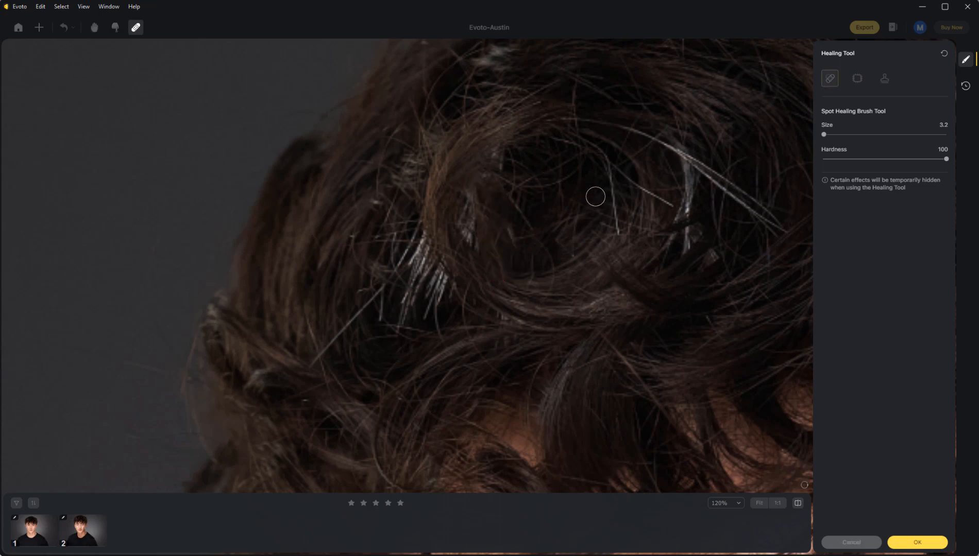
mouse_move(416, 276)
left_mouse_down()
mouse_move(399, 297)
mouse_move(422, 244)
mouse_move(436, 285)
left_mouse_up()
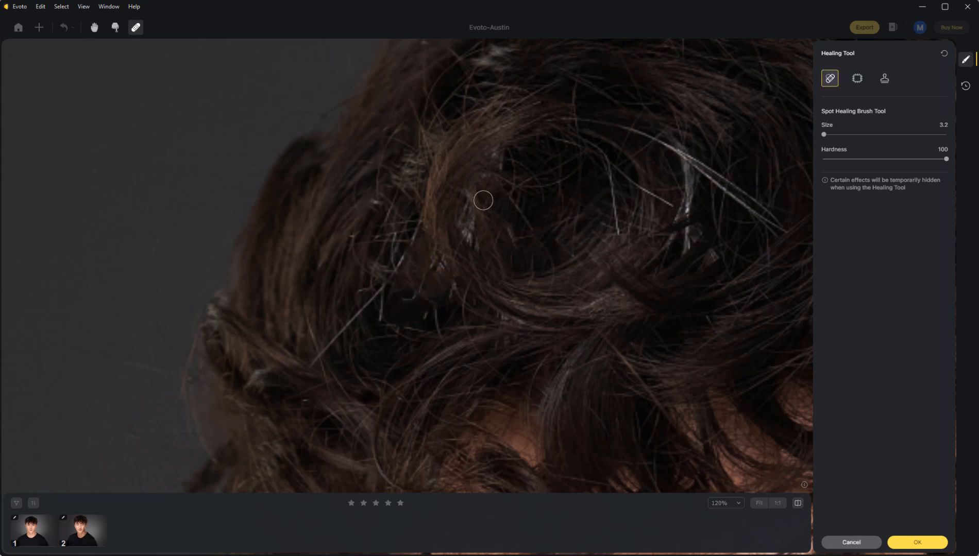
left_click_drag(462, 213, 465, 233)
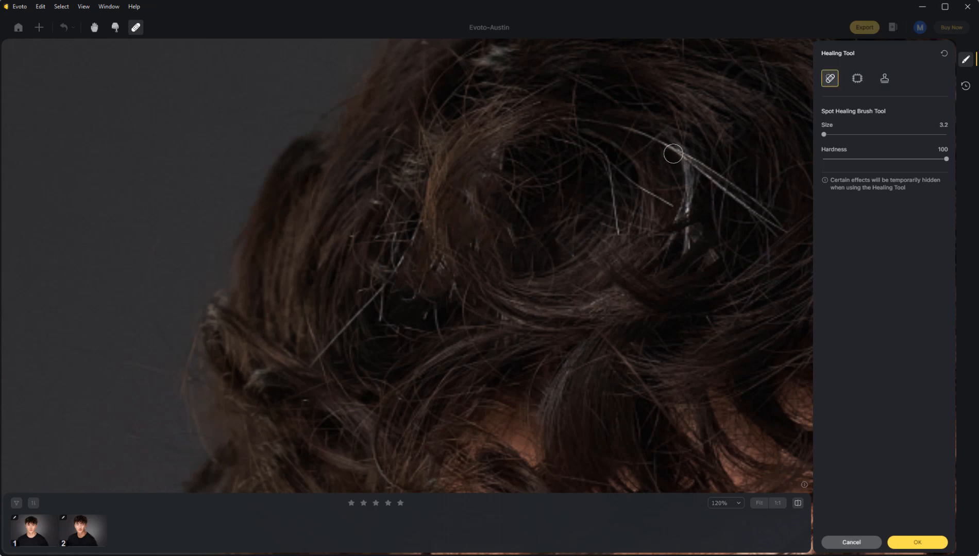
Heal the thin bright strands crossing the dark hair on both sides of the large curl.
left_click_drag(673, 154, 689, 243)
mouse_move(623, 129)
left_mouse_down()
mouse_move(715, 164)
mouse_move(765, 214)
left_mouse_up()
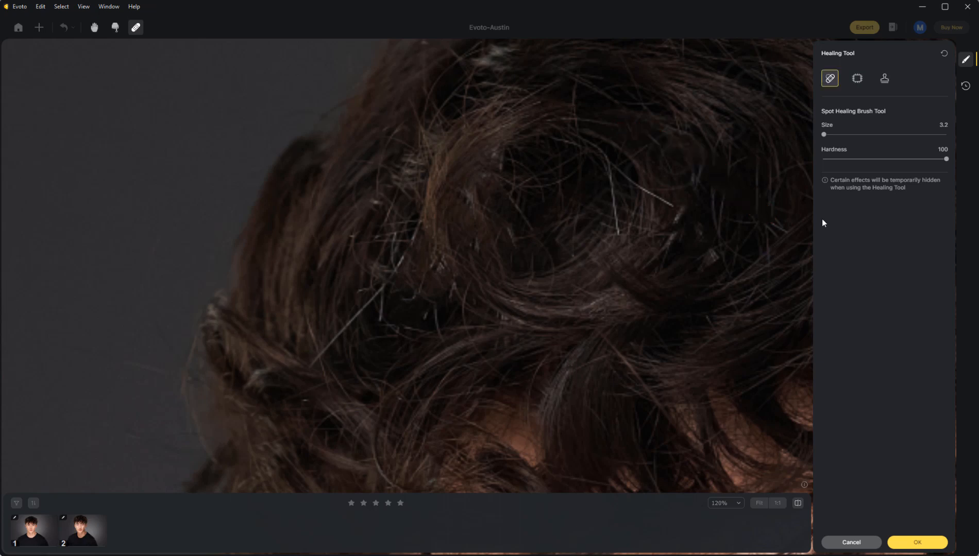
left_click_drag(625, 184, 662, 200)
left_click_drag(611, 155, 615, 240)
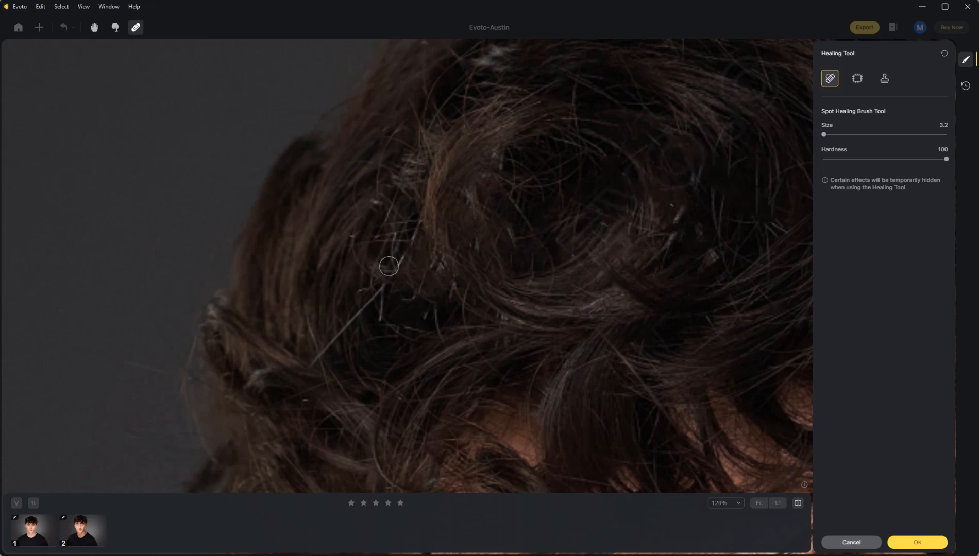
mouse_move(389, 266)
left_mouse_down()
mouse_move(324, 353)
mouse_move(377, 317)
left_mouse_up()
Heal the small dark spot on the lower lip with the Spot Healing Brush at size 3.
key("space")
left_click_drag(440, 244, 417, 139)
left_click_drag(402, 249, 475, 127)
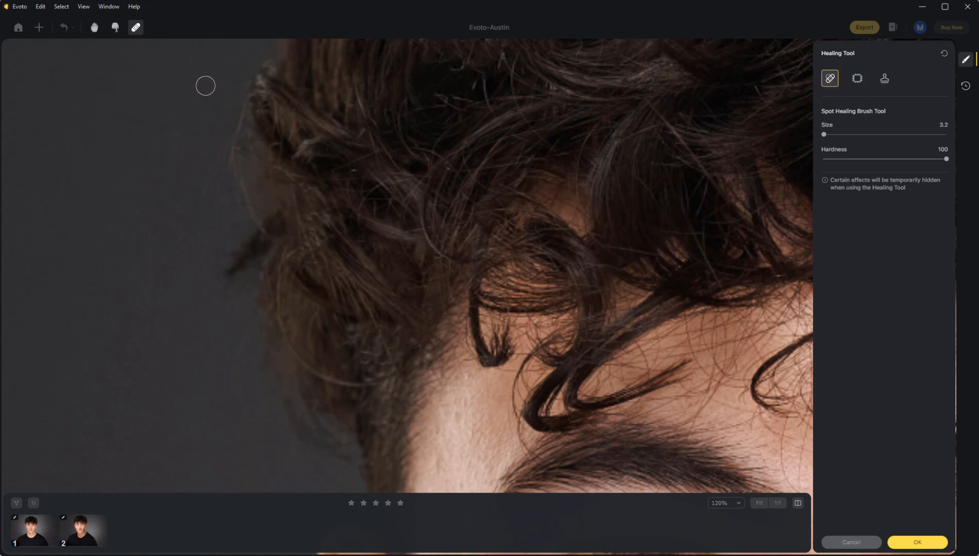
key("space")
left_click_drag(428, 225, 368, 107)
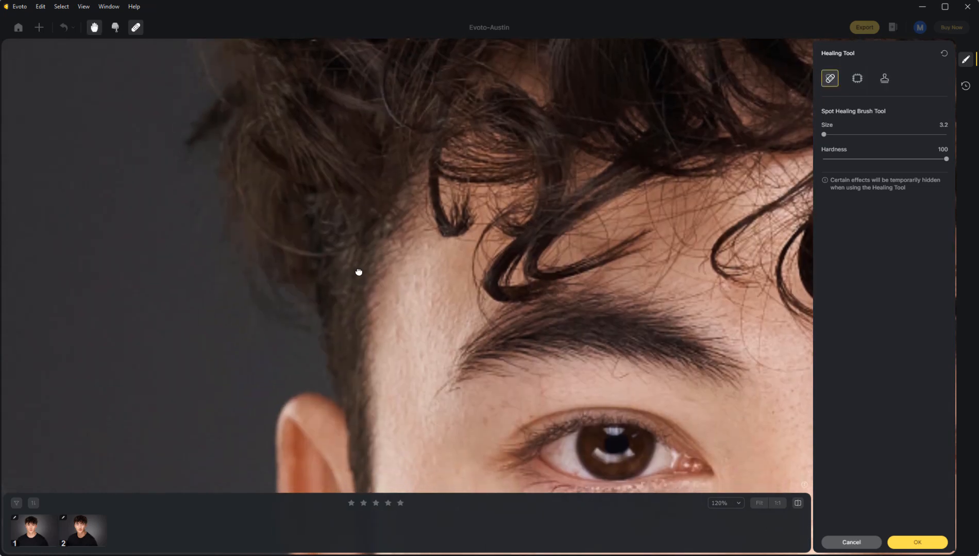
left_click_drag(359, 274, 393, 93)
left_click_drag(454, 376, 396, 131)
left_click_drag(427, 335, 317, 34)
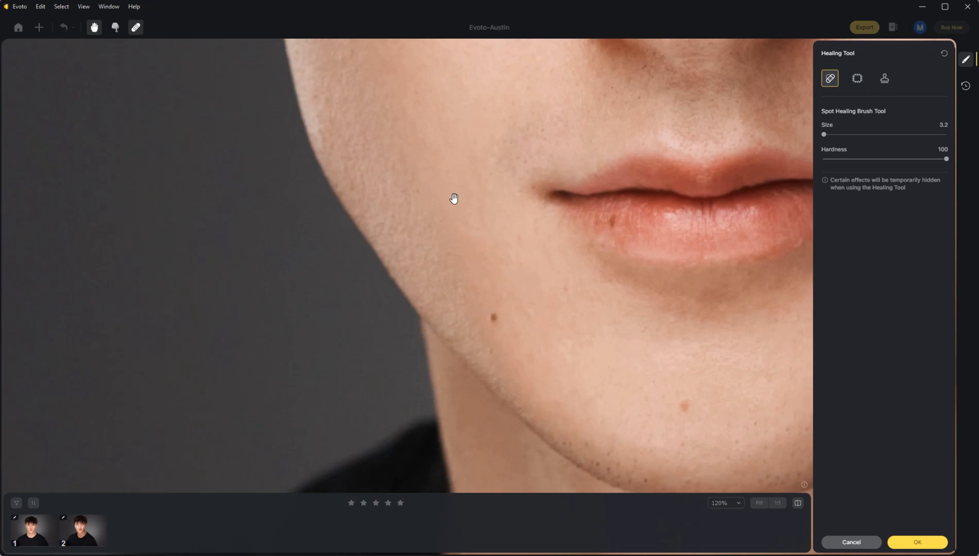
left_click_drag(617, 238, 459, 304)
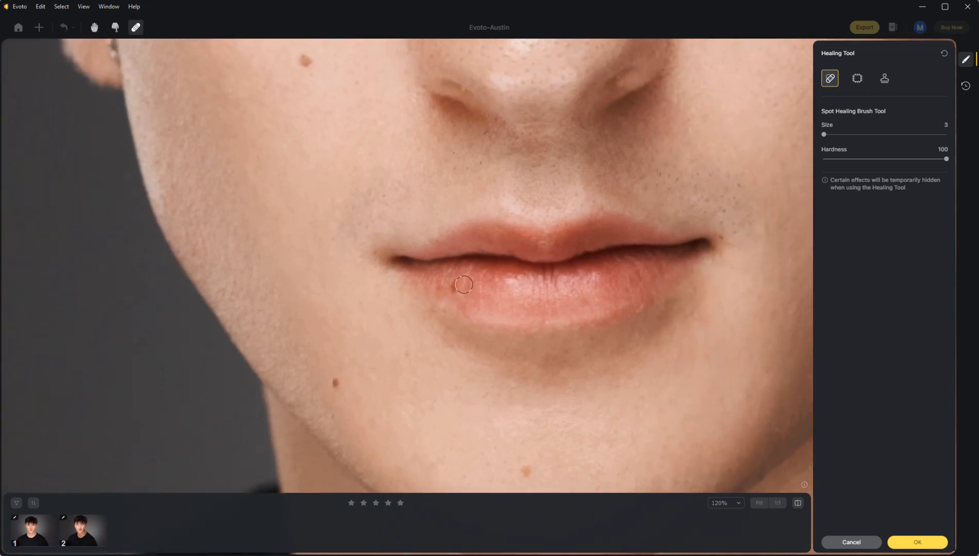
left_click(455, 286)
Heal the stray hair strands on the skin between the eyebrows with the Spot Healing Brush at size 3.
left_click_drag(474, 262, 430, 349)
left_click_drag(413, 288, 366, 389)
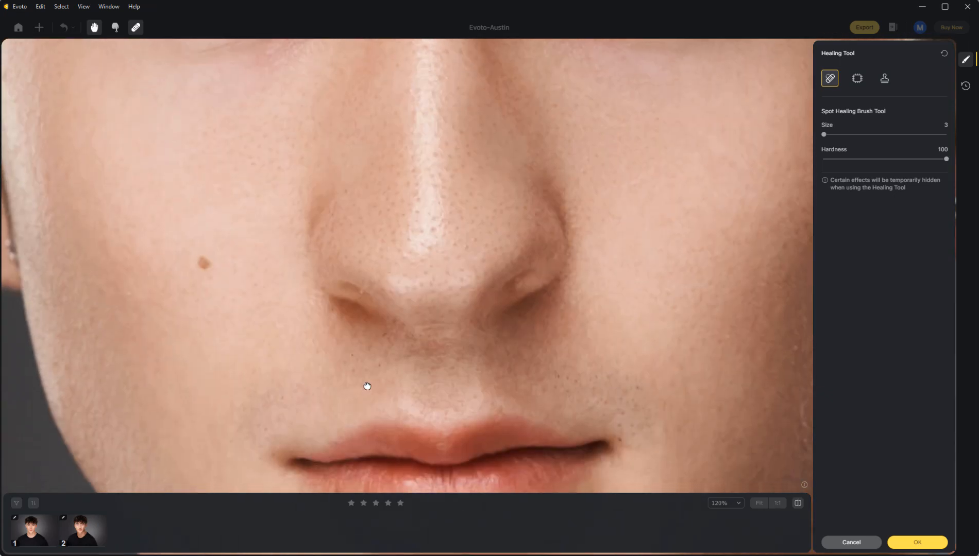
left_click_drag(406, 213, 429, 413)
mouse_move(395, 284)
left_mouse_down()
mouse_move(391, 380)
mouse_move(324, 389)
left_mouse_up()
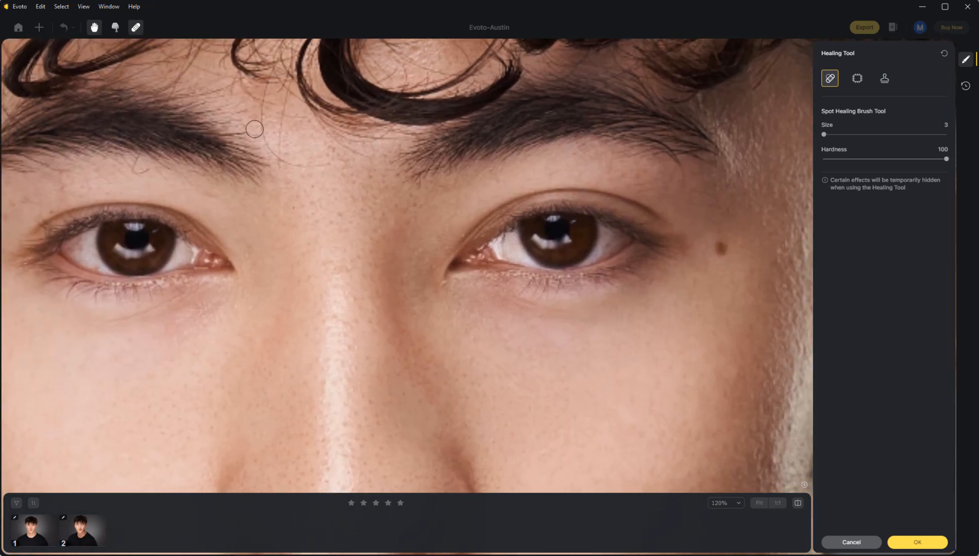
mouse_move(261, 112)
left_mouse_down()
mouse_move(292, 164)
mouse_move(330, 170)
left_mouse_up()
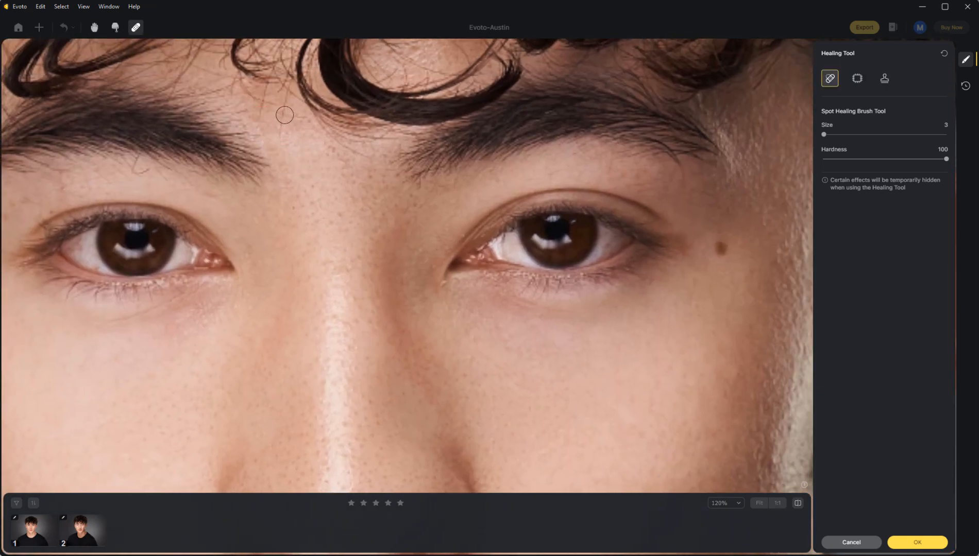
Heal the small spot on the earlobe below the stud earring and apply the healing edits.
left_click_drag(405, 174, 195, 148)
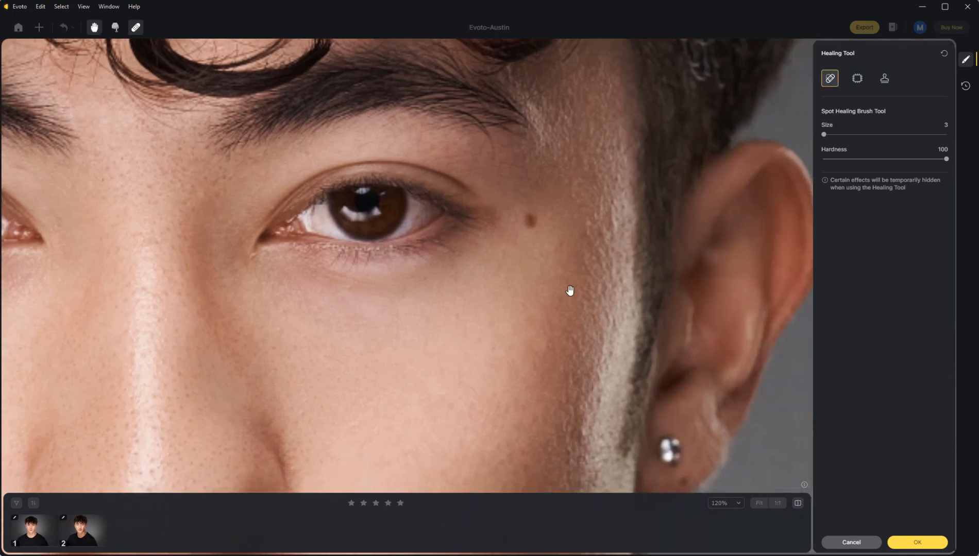
left_click_drag(568, 291, 438, 142)
left_click(561, 336)
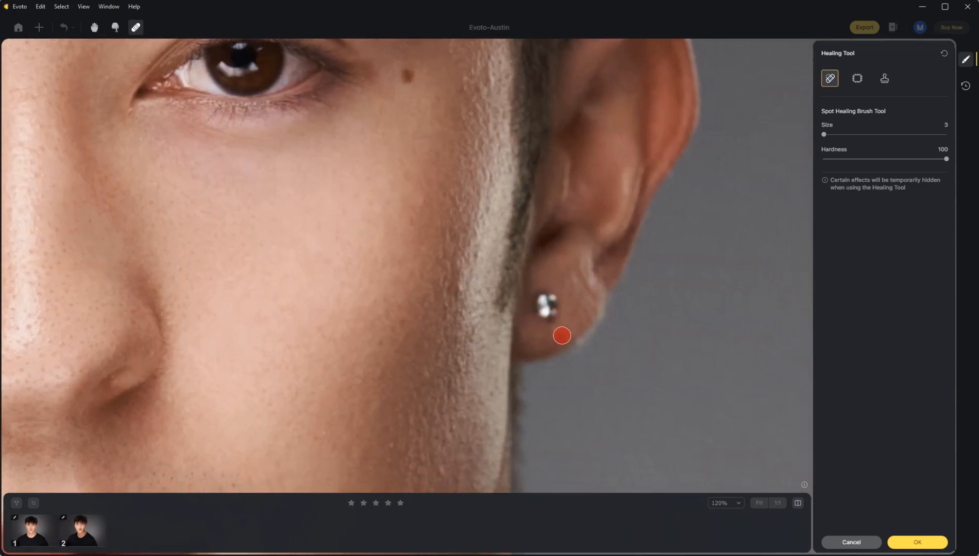
left_click_drag(427, 237, 632, 78)
left_click_drag(490, 199, 758, 295)
scroll(550, 264, "down", 5)
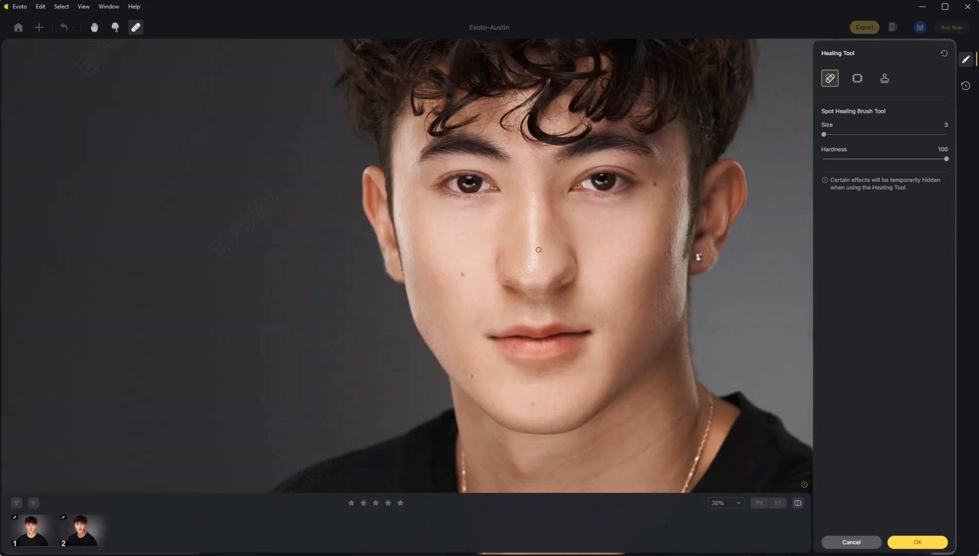
left_click_drag(592, 251, 482, 289)
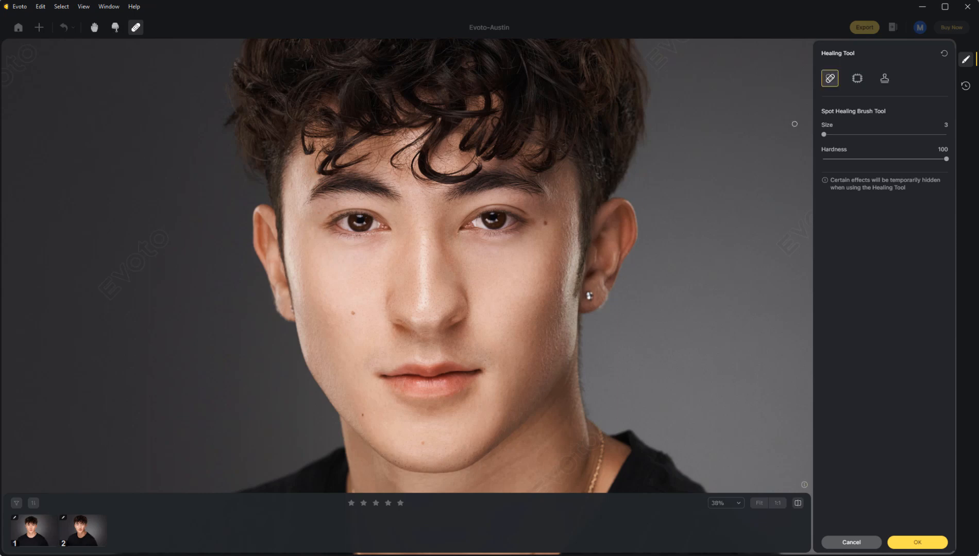
left_click(921, 542)
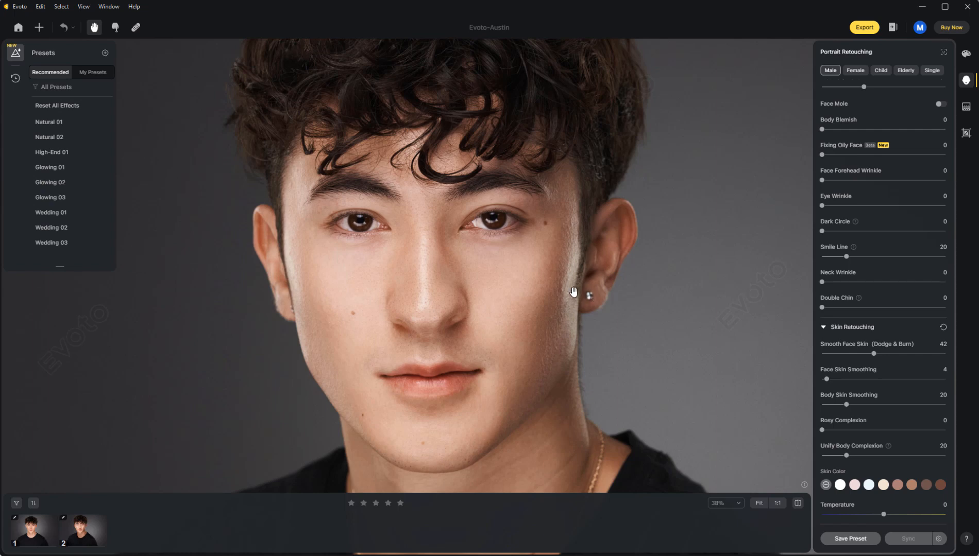
Heal the small blemish on the outer cheek beside the sideburn and apply the healing edit.
scroll(574, 292, "up", 5)
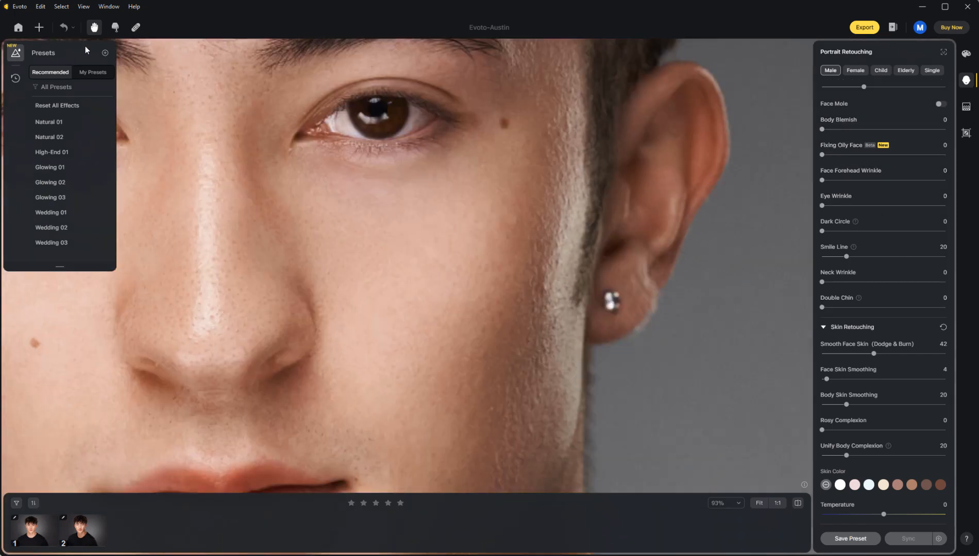
left_click(136, 27)
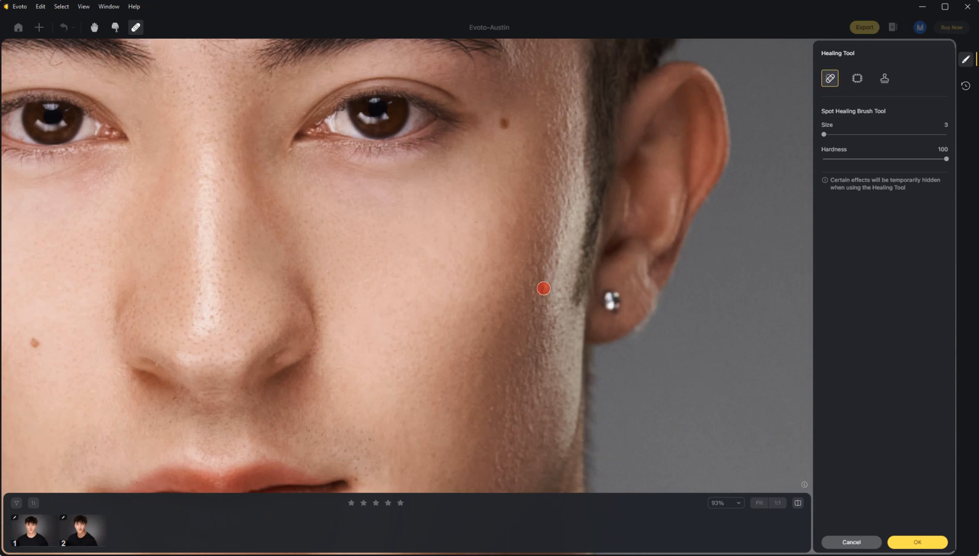
left_click(544, 288)
left_click(927, 543)
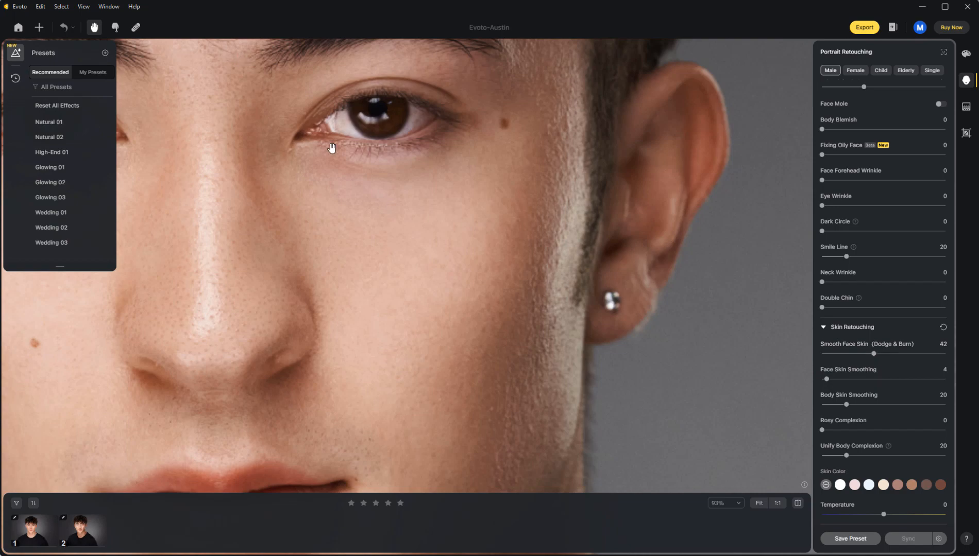
Push in the raised shirt edge beside the neck with Liquify's Forward Warp, reducing the brush to size 18.5.
scroll(332, 148, "down", 8)
scroll(332, 148, "up", 4)
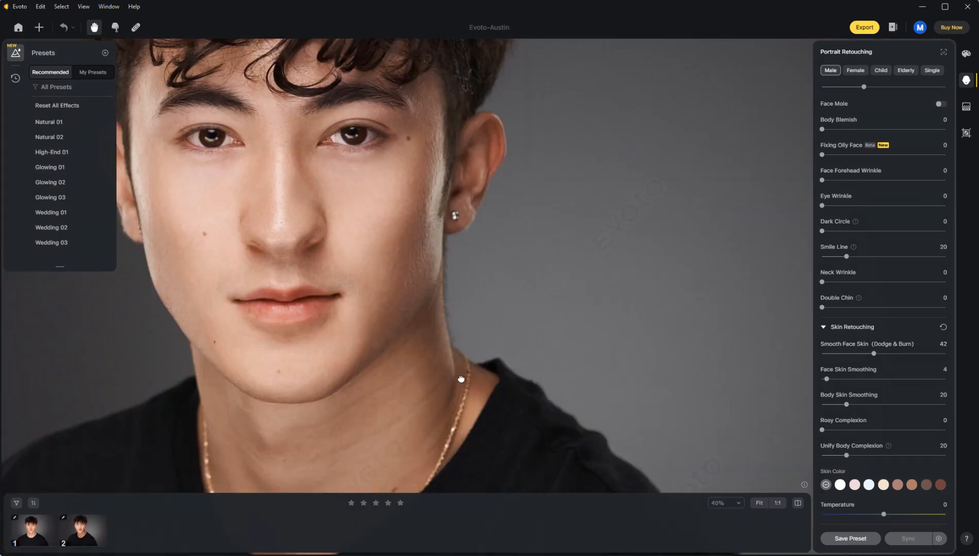
left_click_drag(461, 379, 391, 194)
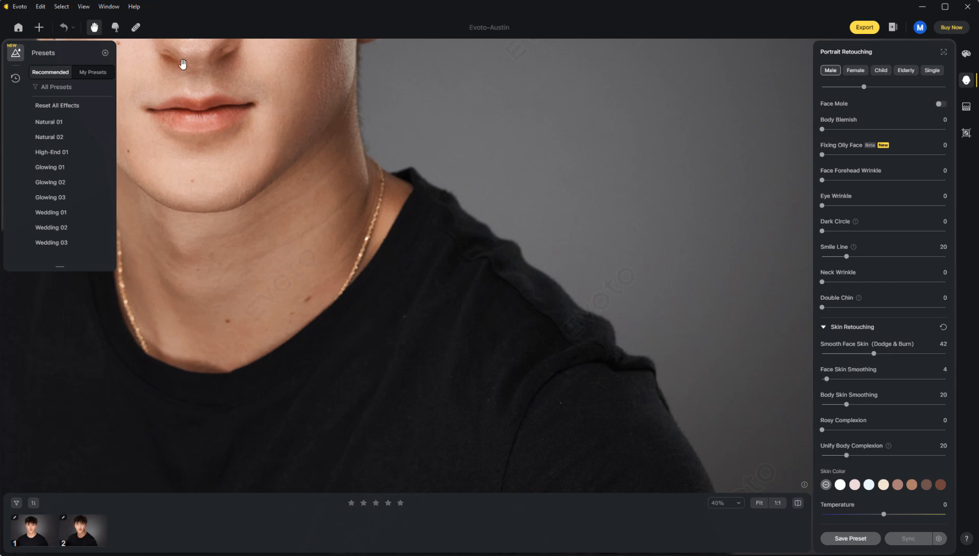
left_click(116, 27)
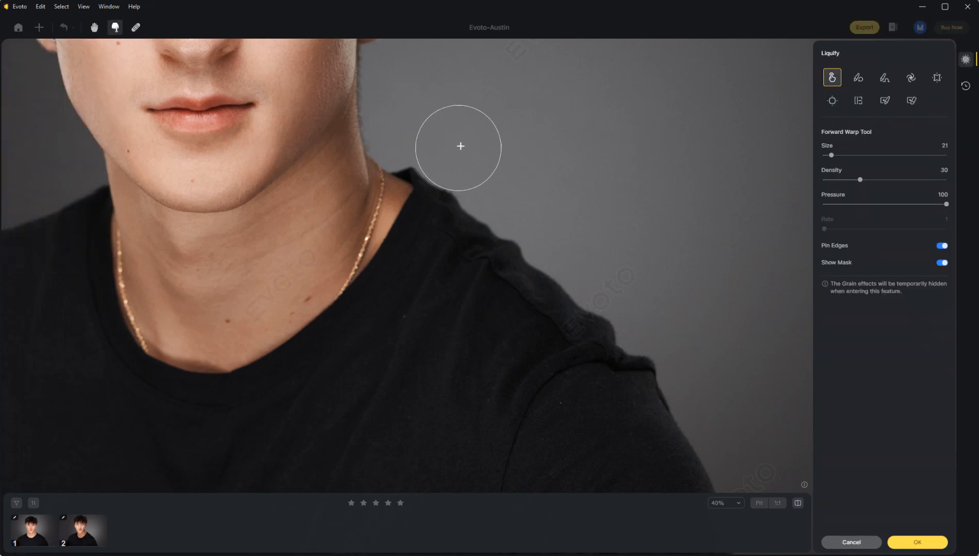
left_click_drag(421, 153, 413, 167)
key("bracketleft")
key("bracketleft")
key("bracketleft")
key("bracketleft")
key("bracketleft")
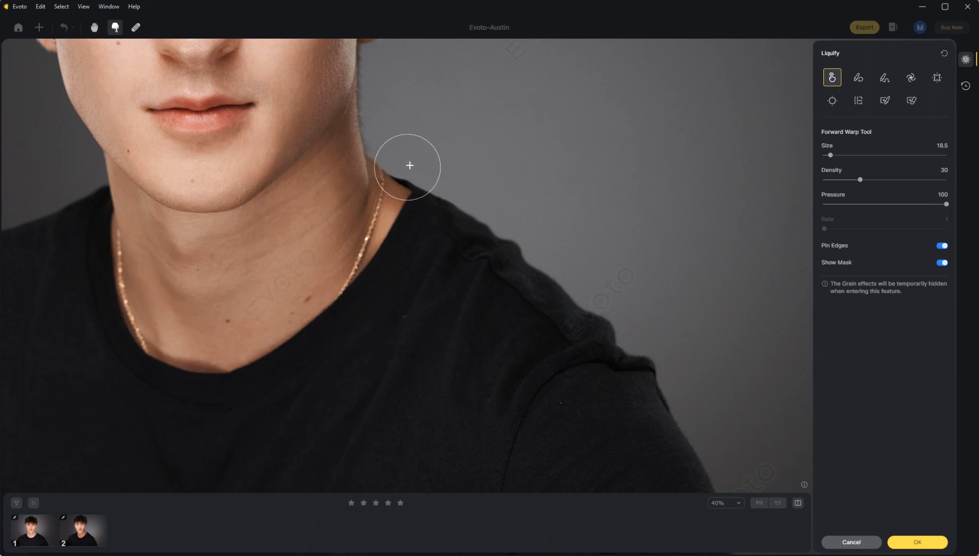
left_click_drag(409, 165, 412, 170)
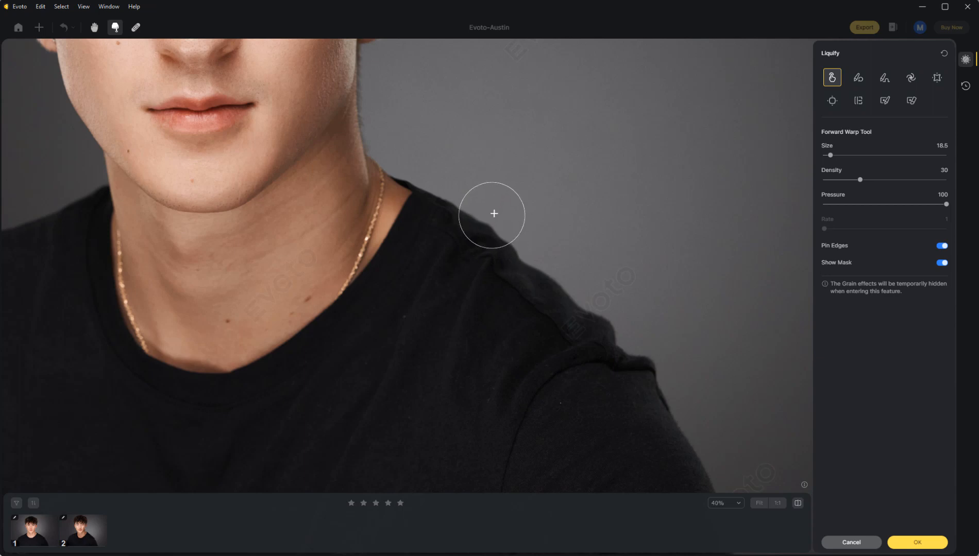
Smooth the bumps along the shirt's shoulder line with Forward Warp at brush sizes 17 to 19, and apply the Liquify edits.
left_click_drag(510, 264, 528, 264)
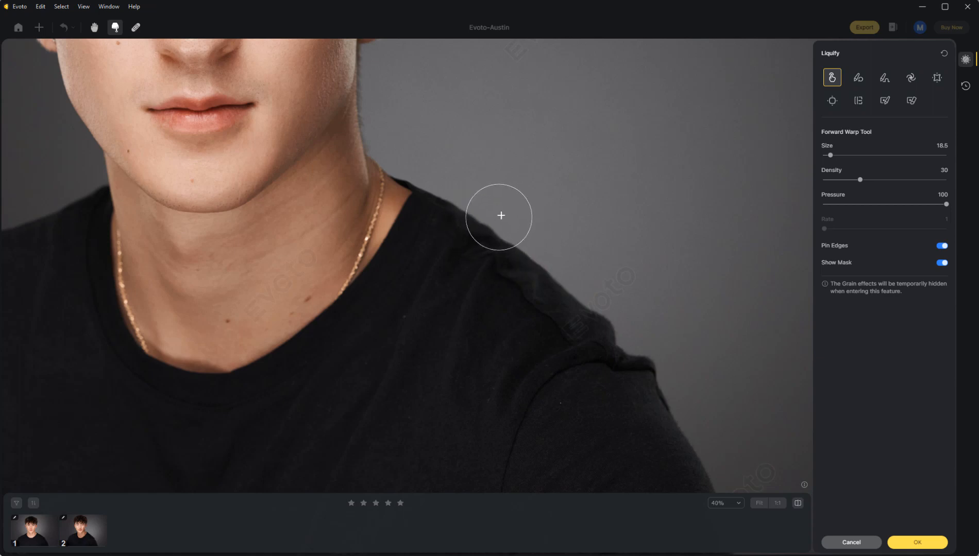
key("[")
key("[")
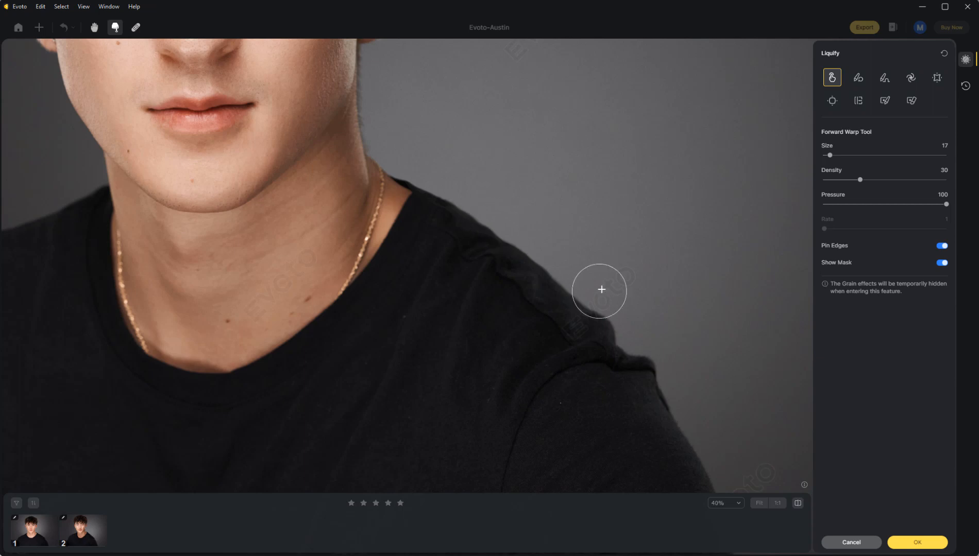
key("]")
key("]")
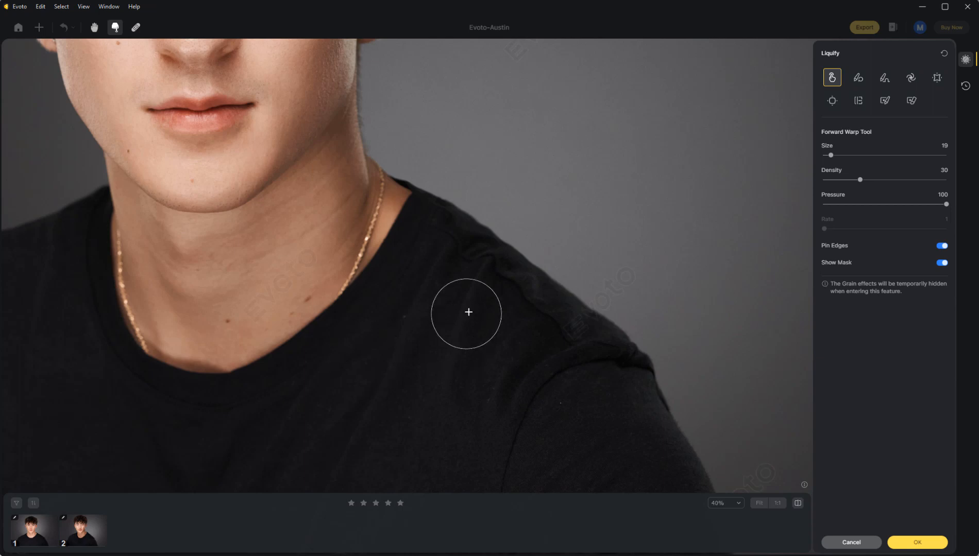
key("bracketleft")
key("bracketleft")
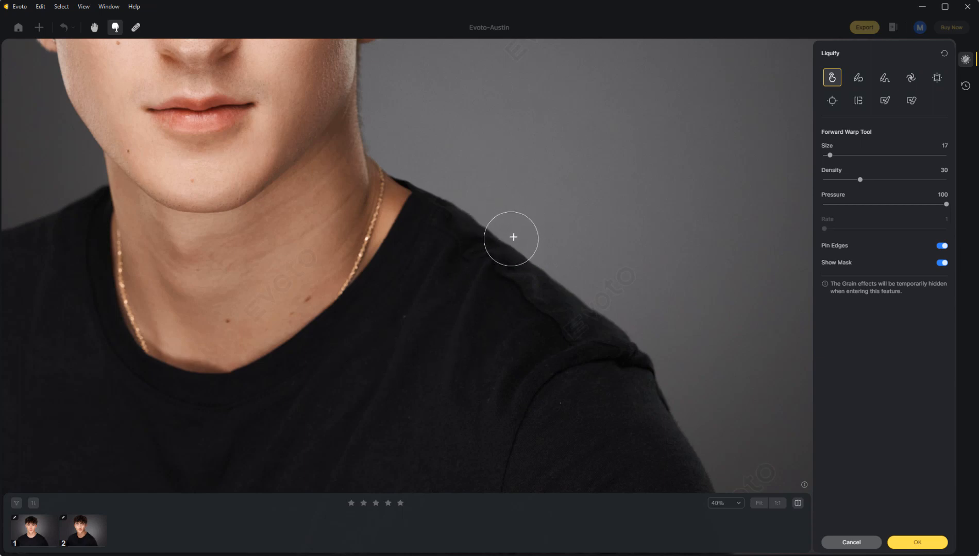
key("space")
left_click_drag(425, 360, 684, 271)
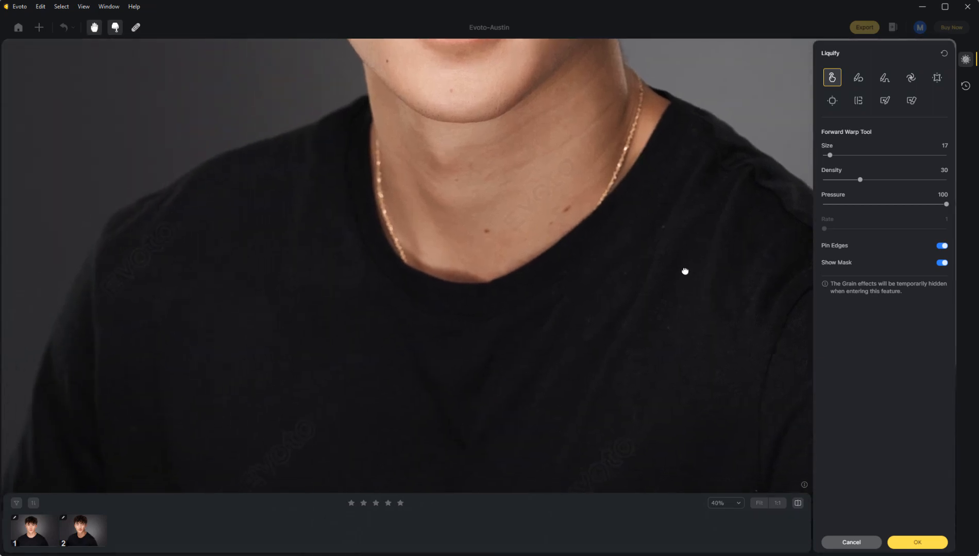
left_click_drag(336, 195, 183, 159)
left_click_drag(572, 306, 551, 287)
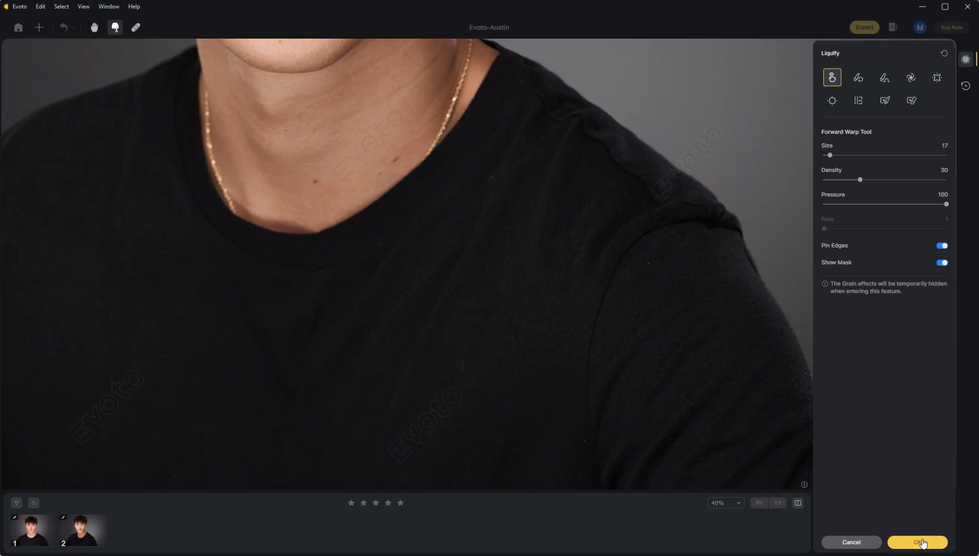
key("space")
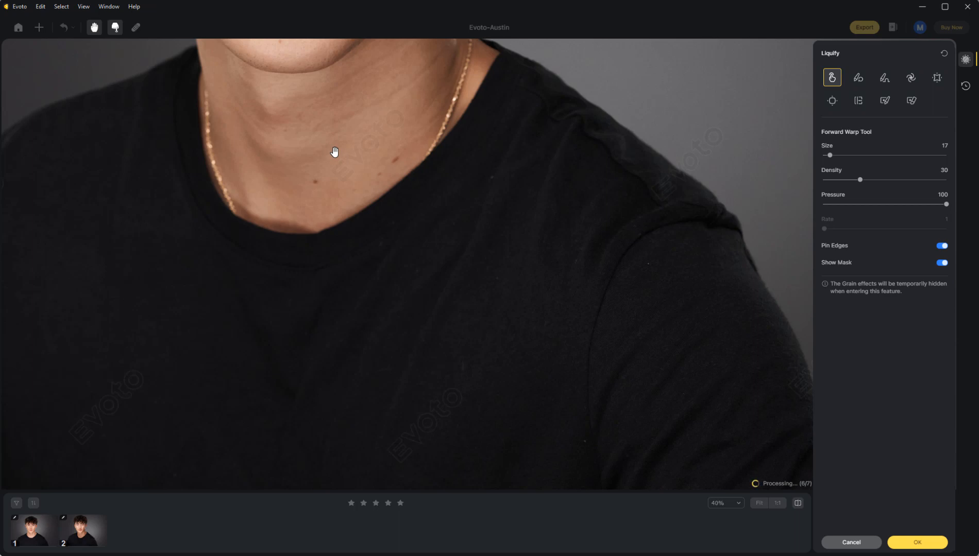
Heal the lint specks on the shirt's sleeve and chest with the Spot Healing Brush at size 3, and apply the edits.
left_click(136, 28)
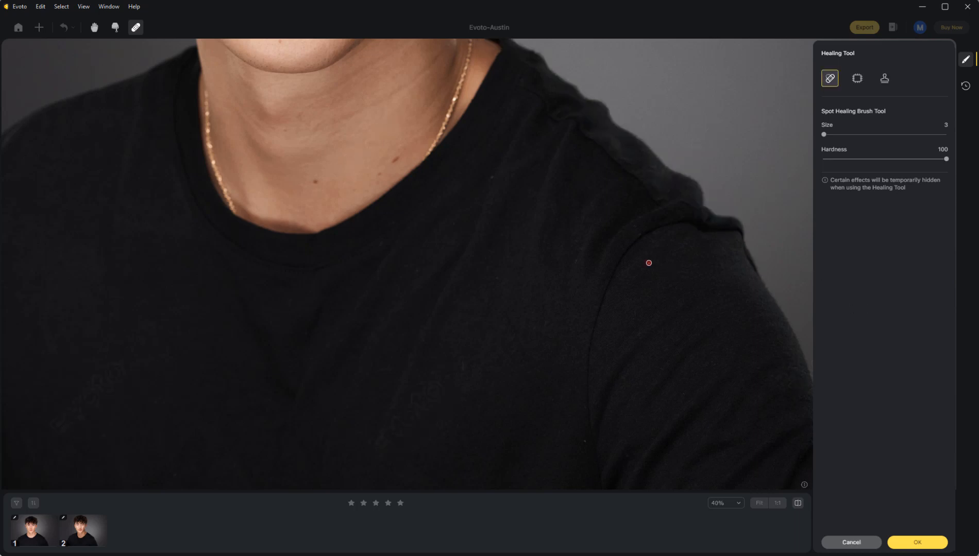
left_click(649, 263)
left_click(491, 175)
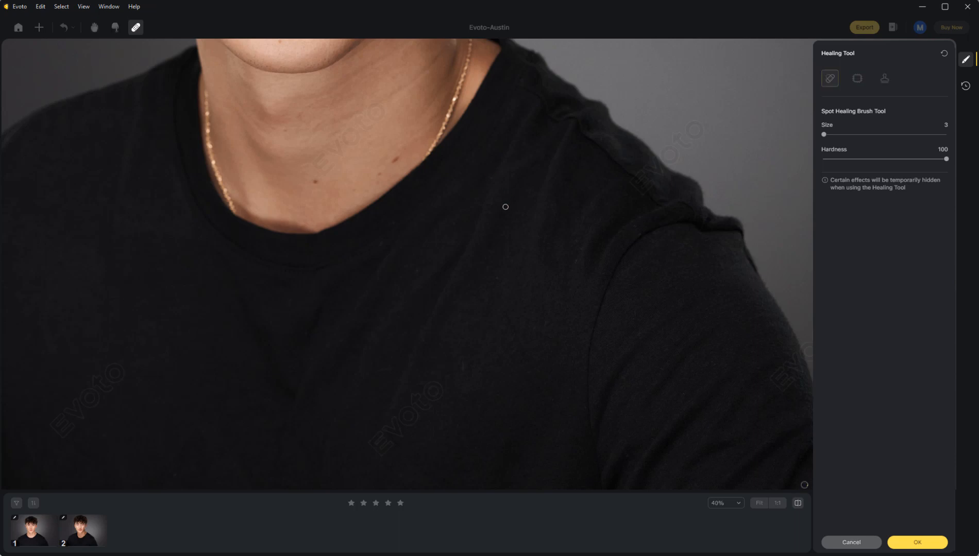
left_click(464, 367)
key("space")
mouse_move(462, 281)
left_mouse_down()
mouse_move(719, 292)
mouse_move(610, 395)
mouse_move(563, 246)
mouse_move(532, 247)
mouse_move(580, 233)
mouse_move(406, 338)
left_mouse_up()
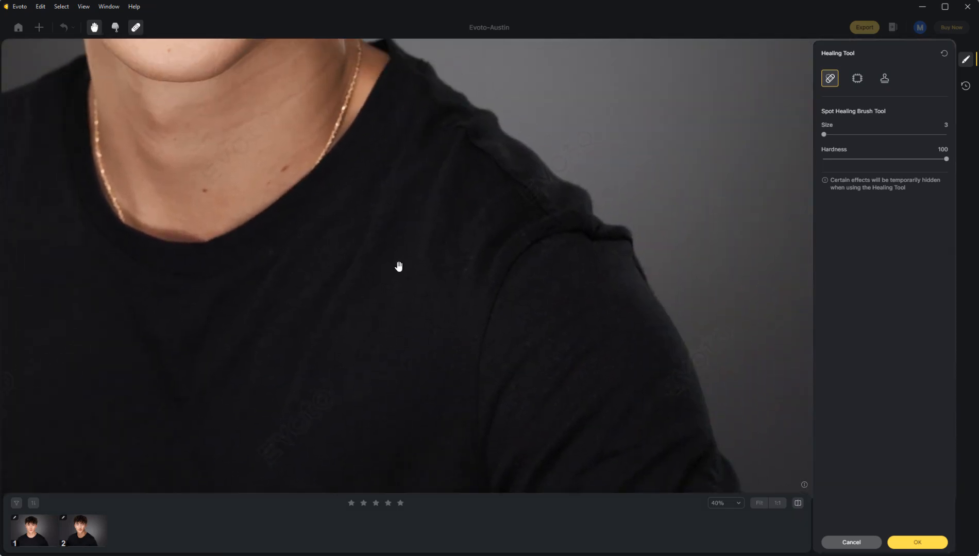
left_click_drag(399, 267, 665, 293)
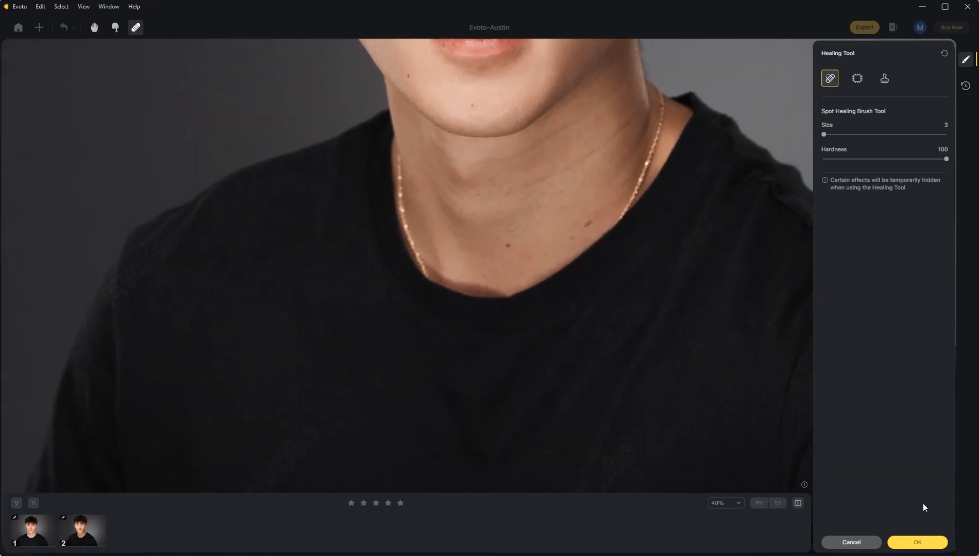
left_click(912, 542)
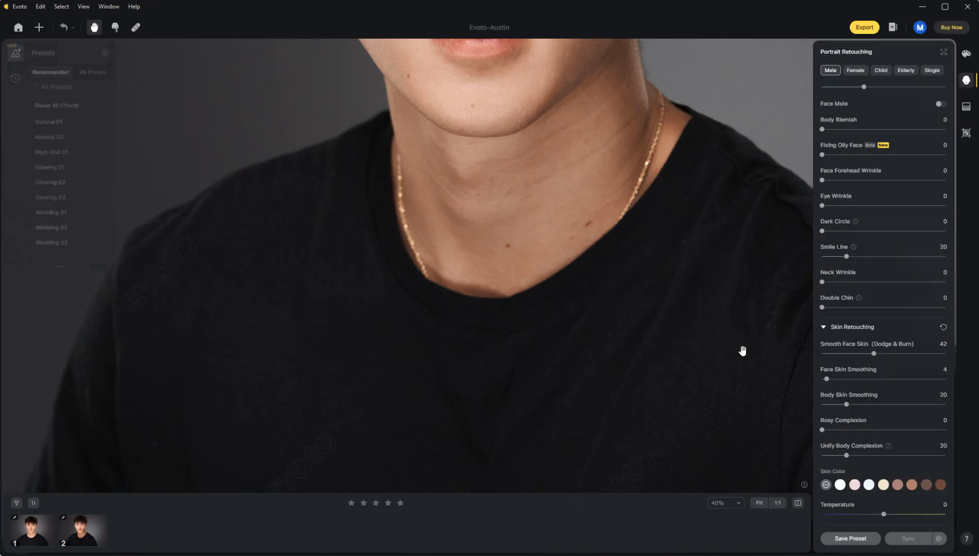
Replace the portrait's backdrop with the White option of the Headshot Backdrop Changer.
left_click_drag(728, 332, 606, 345)
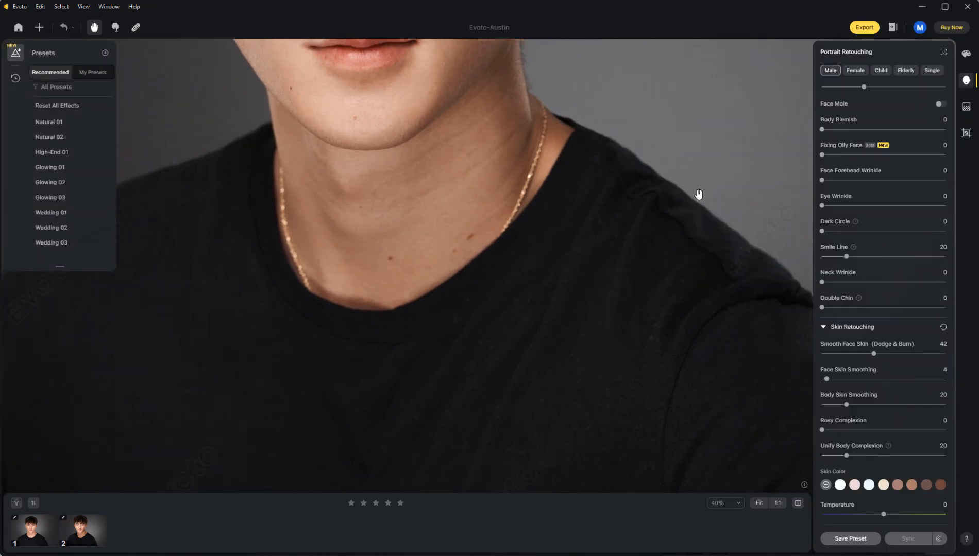
left_click_drag(424, 229, 455, 499)
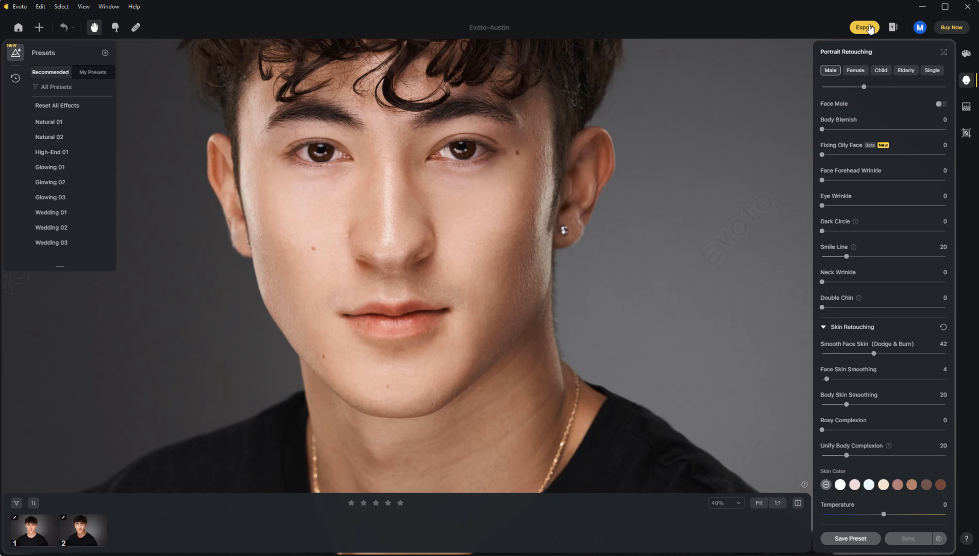
scroll(582, 70, "up", 2)
scroll(510, 99, "down", 12)
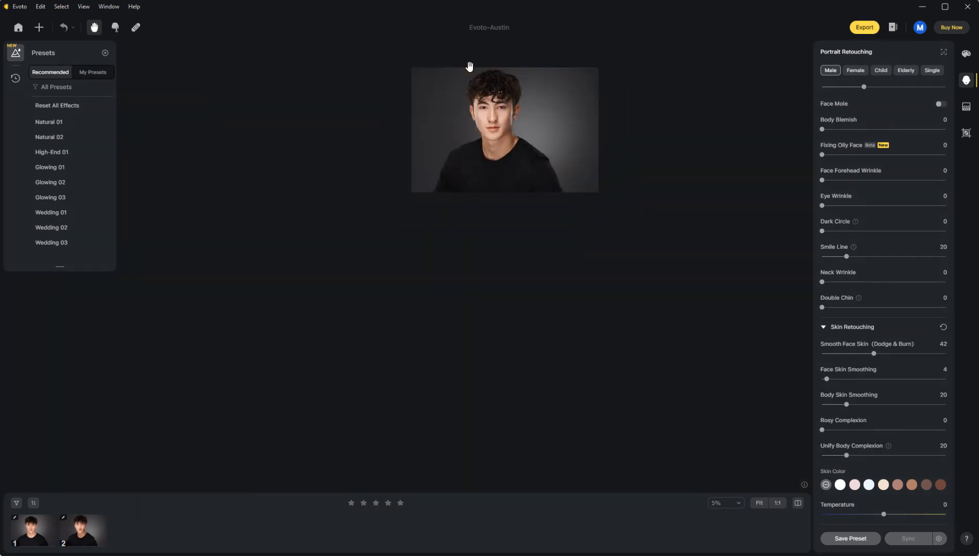
scroll(486, 83, "up", 4)
scroll(486, 83, "up", 3)
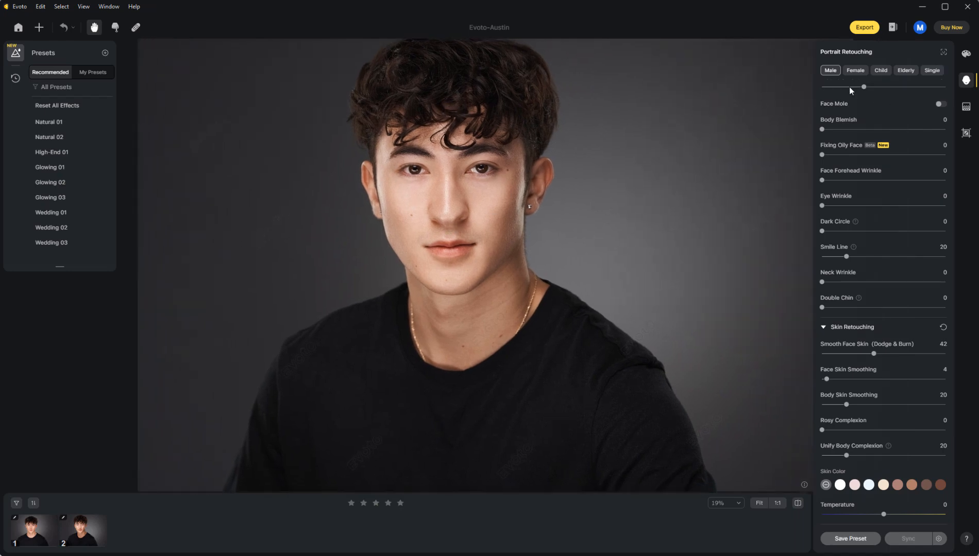
left_click(967, 107)
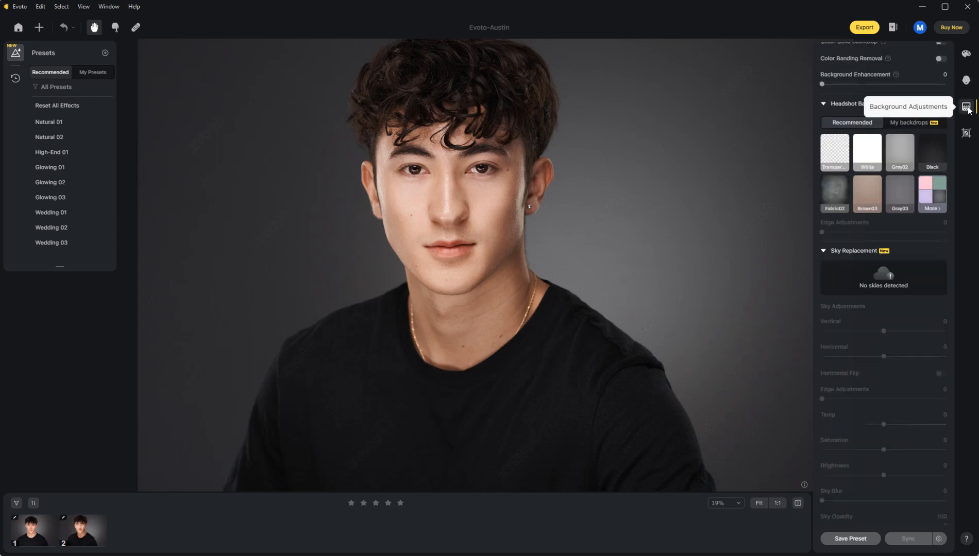
left_click(870, 152)
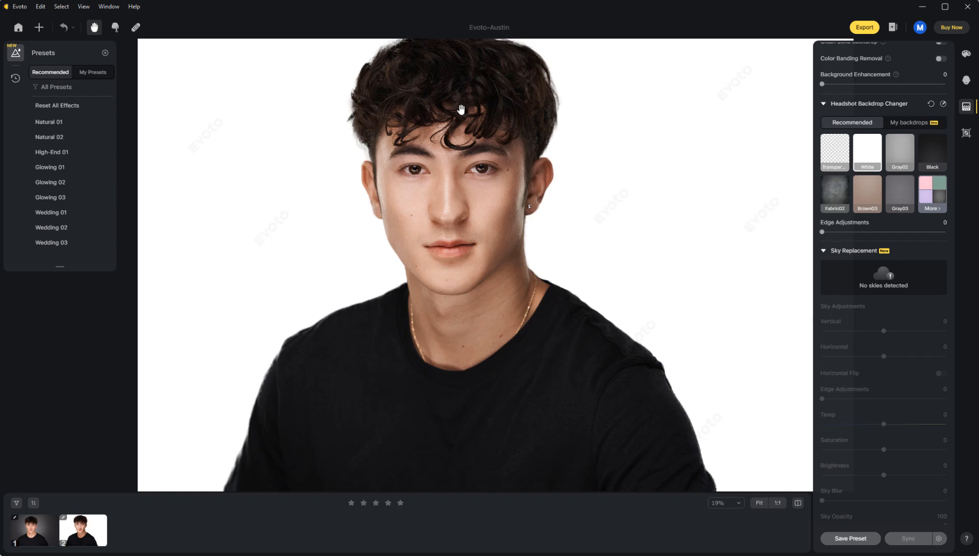
scroll(461, 110, "down", 3)
scroll(461, 109, "up", 2)
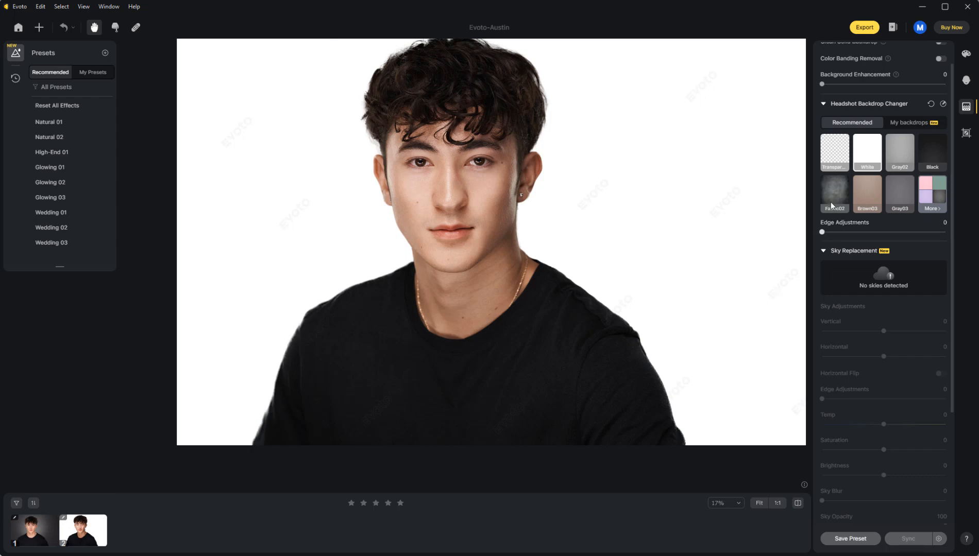
Try the Brown03 backdrop with Edge Adjustments returned to 0, and switch the backdrop to Transparent.
left_click(871, 193)
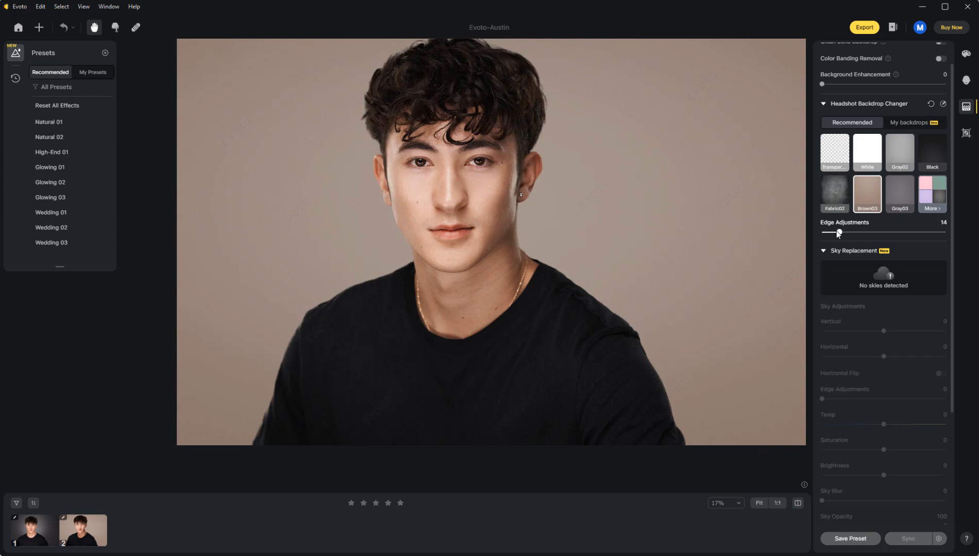
left_click_drag(839, 233, 809, 228)
left_click(841, 148)
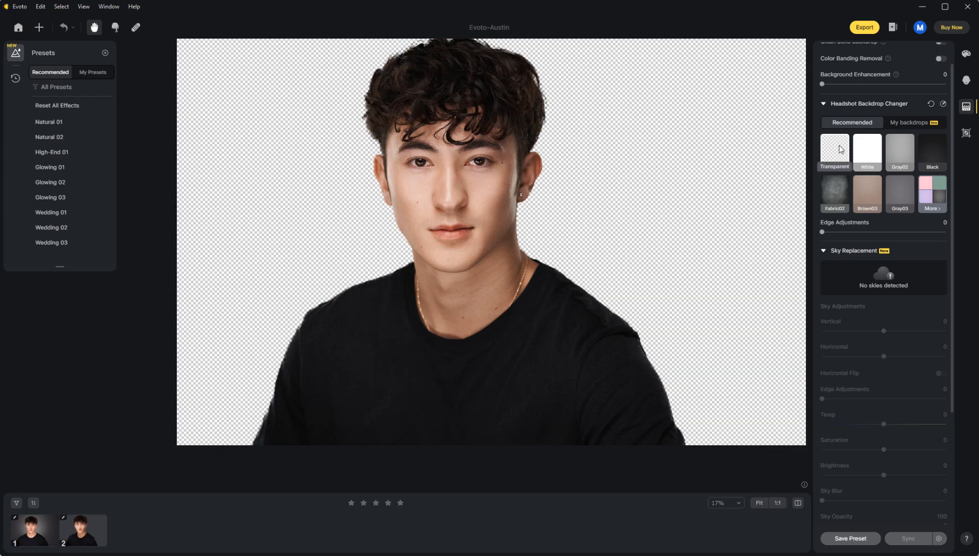